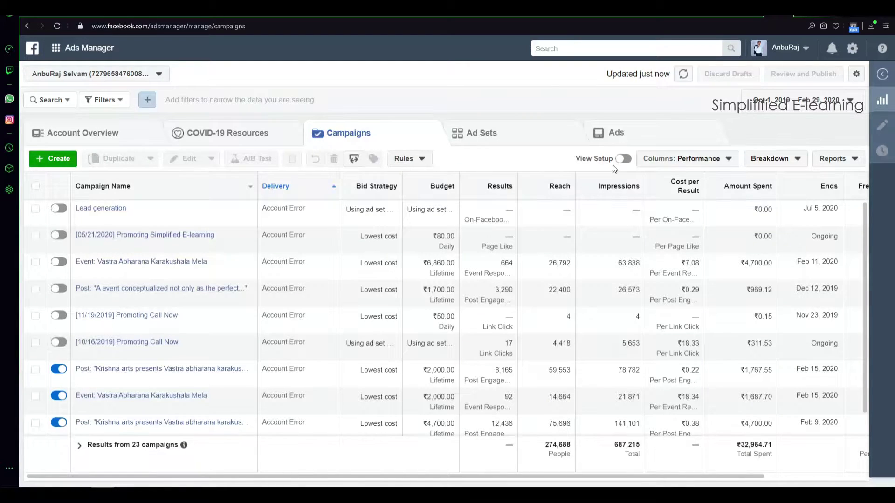
Step: Switch from Ads Manager to Catalog Manager
click(54, 49)
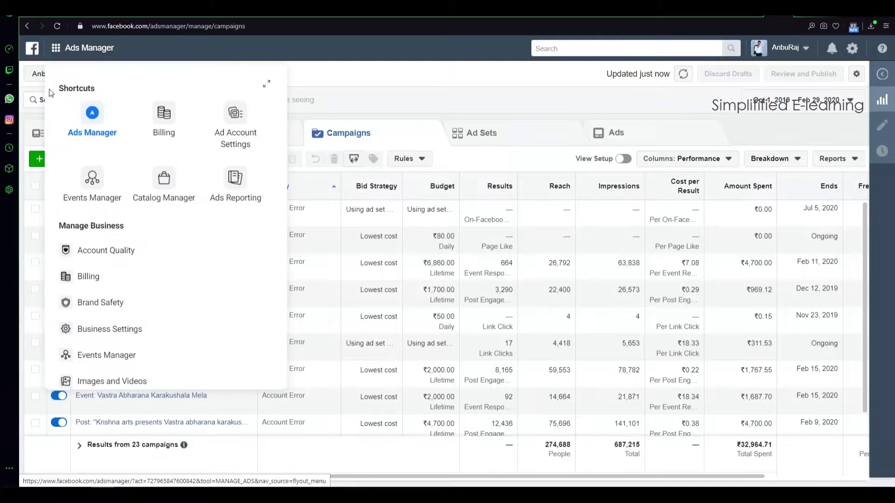
scroll(102, 249, down, 5)
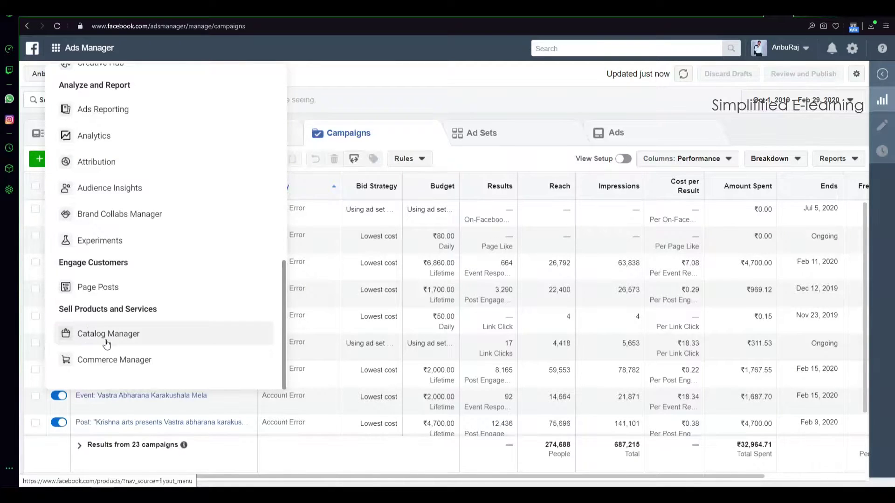
click(106, 336)
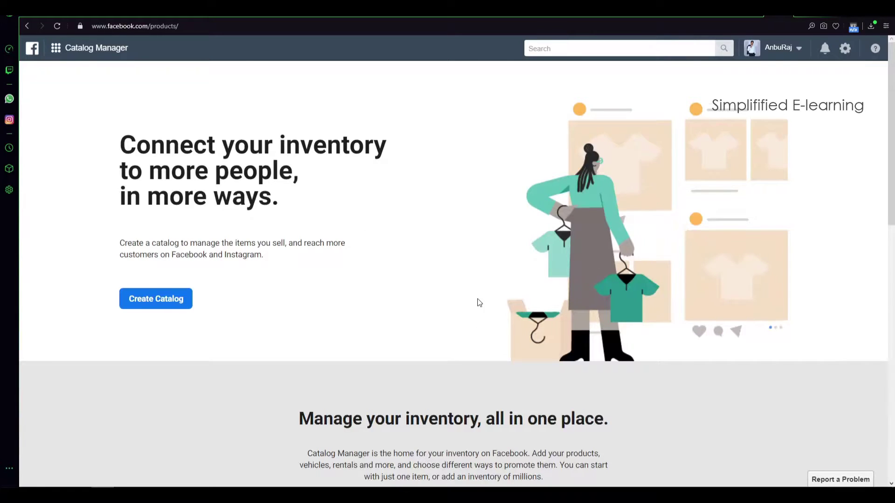
Step: Start creating a new catalog and choose the E-commerce type with Products
scroll(479, 302, down, 3)
scroll(477, 301, up, 3)
click(146, 299)
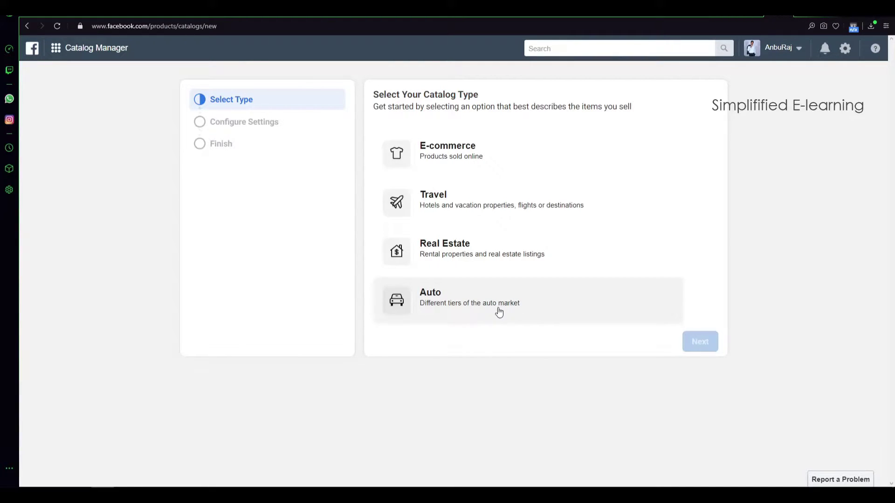
click(448, 160)
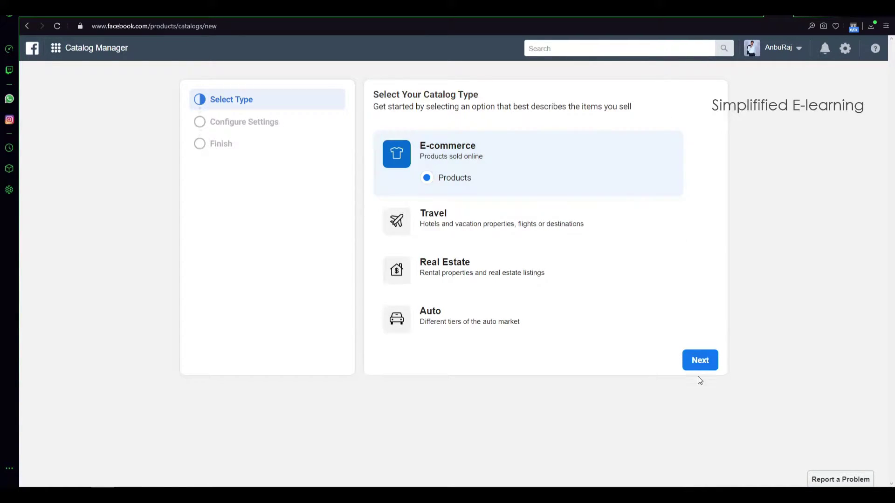
click(692, 361)
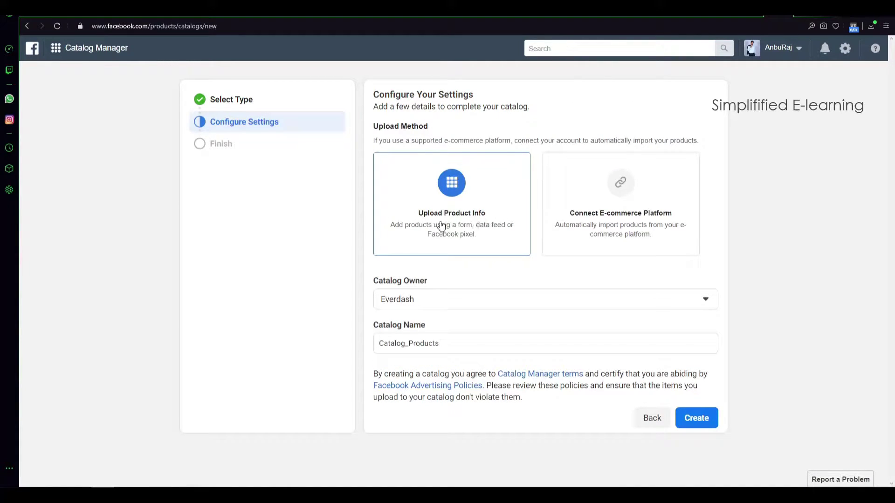
Step: Use Upload Product Info as the upload method and set the catalog owner to Personal
click(615, 219)
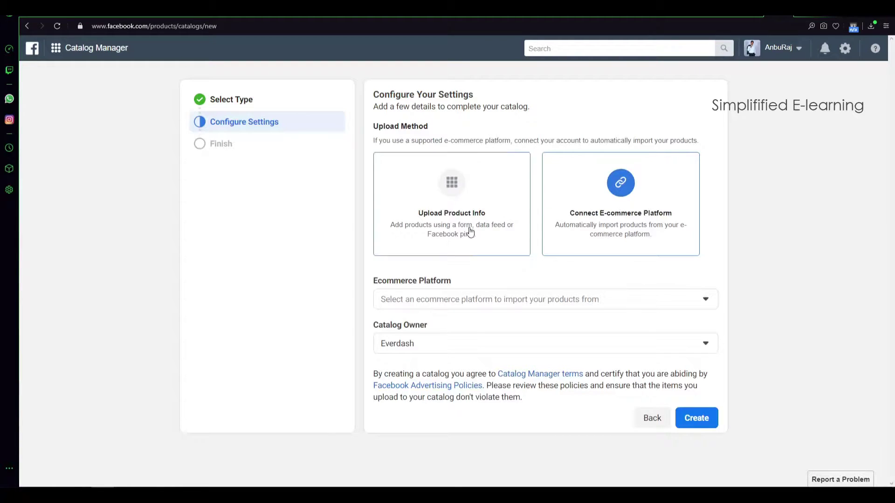
click(458, 213)
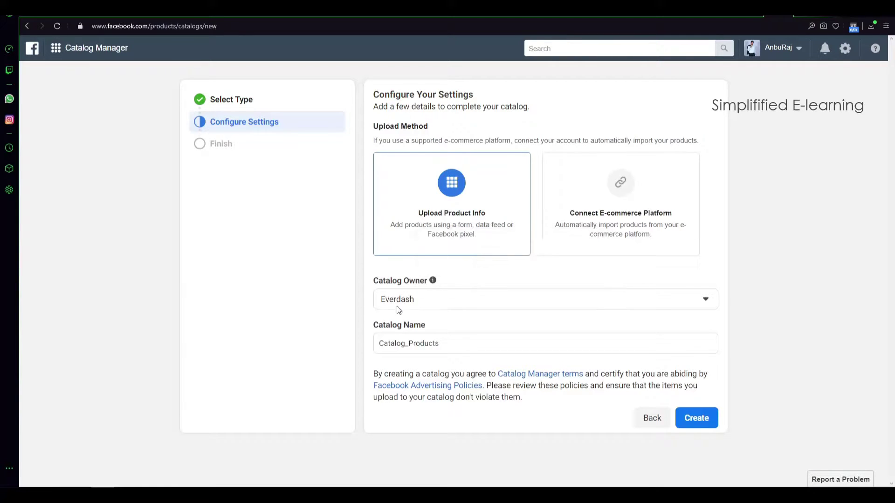
click(591, 304)
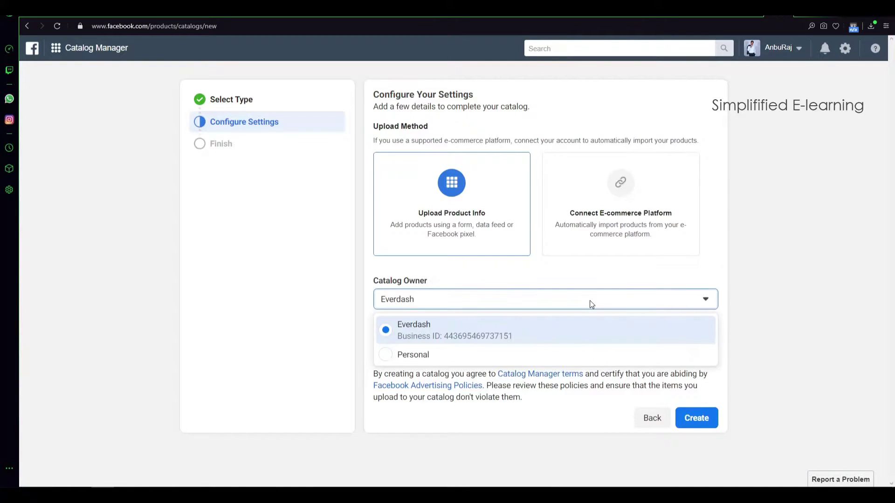
click(431, 358)
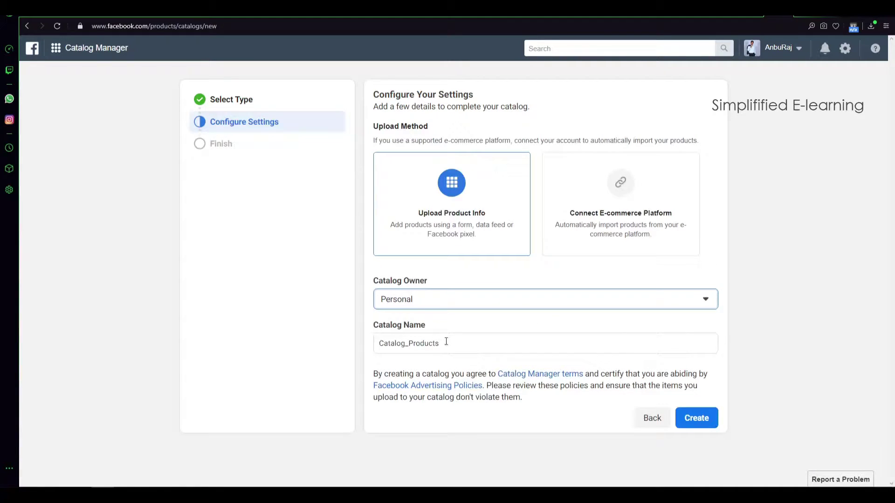
Step: Name the catalog Catalog_Dental and create it
click(475, 343)
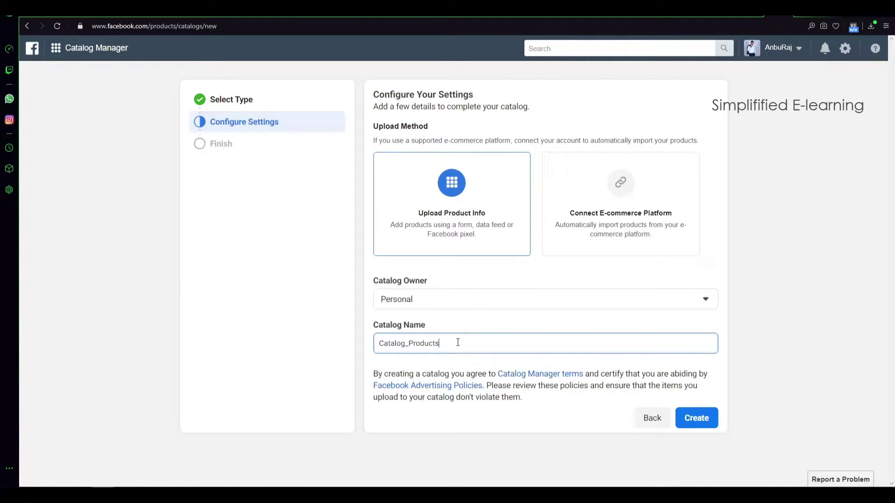
key(BackSpace)
key(BackSpace)
key(BackSpace)
key(BackSpace)
key(BackSpace)
key(BackSpace)
key(BackSpace)
key(BackSpace)
text(Dental)
click(700, 426)
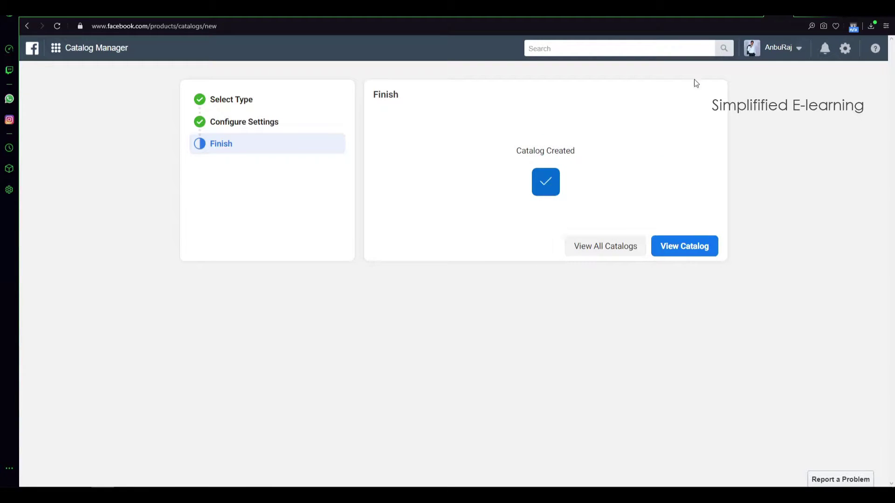
Step: View the new catalog, continue its setup for Traffic Ads, and choose to add products manually
click(686, 252)
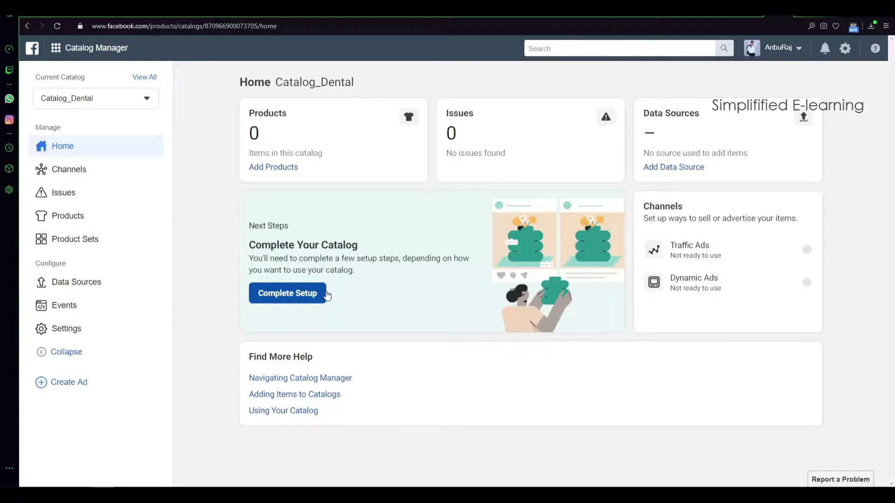
click(295, 294)
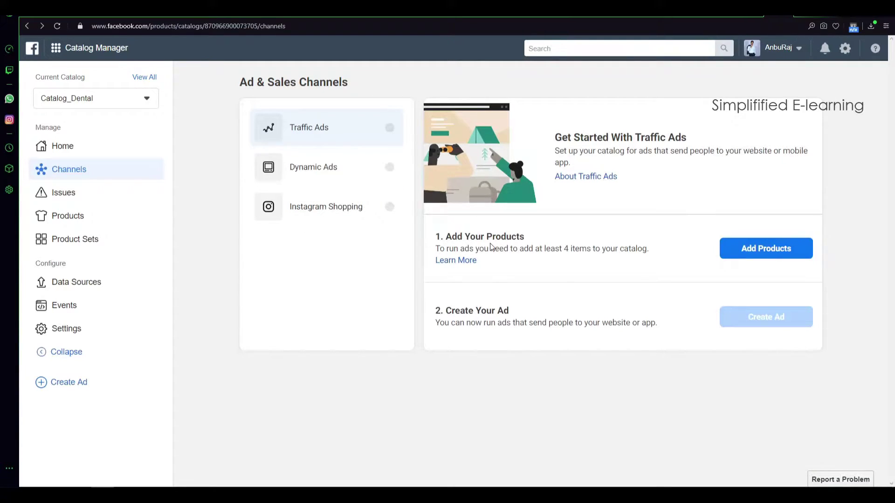
click(781, 252)
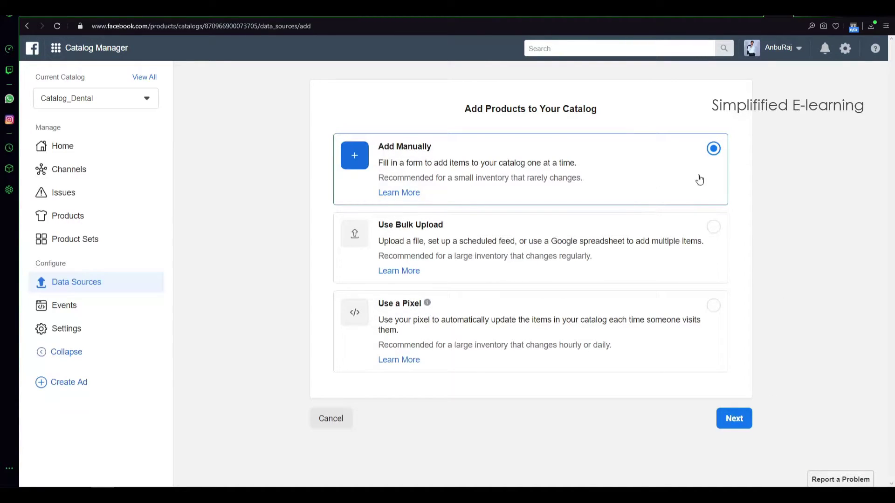
click(734, 419)
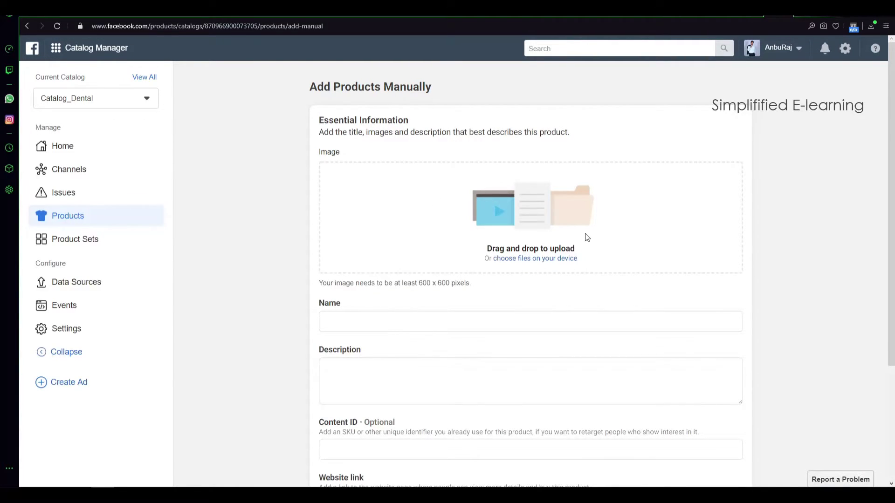
Step: Upload the hello image from the Pictures folder as the product image
click(530, 259)
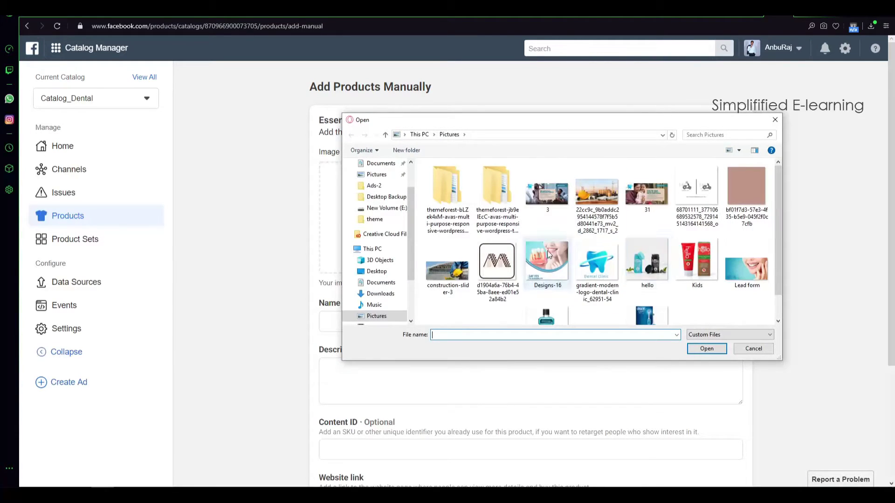
click(632, 272)
click(705, 349)
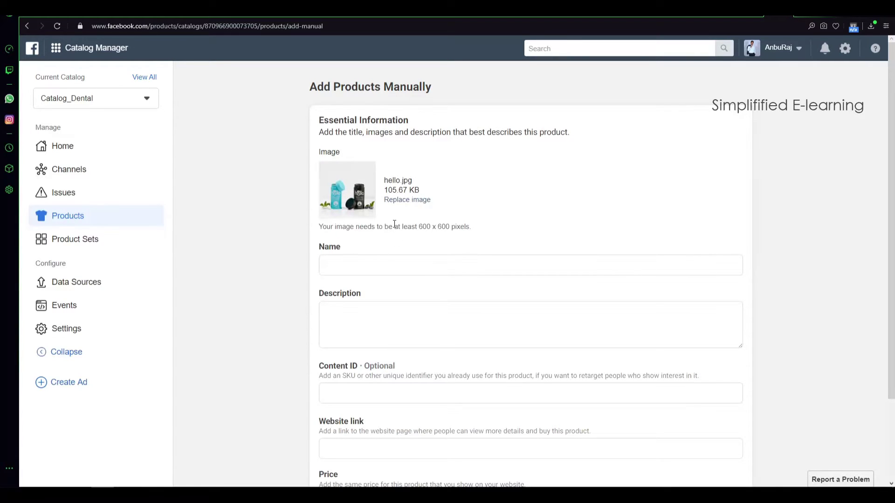
Step: Copy the Hello Antiplaque + Whitening Toothpaste Tablets heading from the Word document into the product's description
click(353, 264)
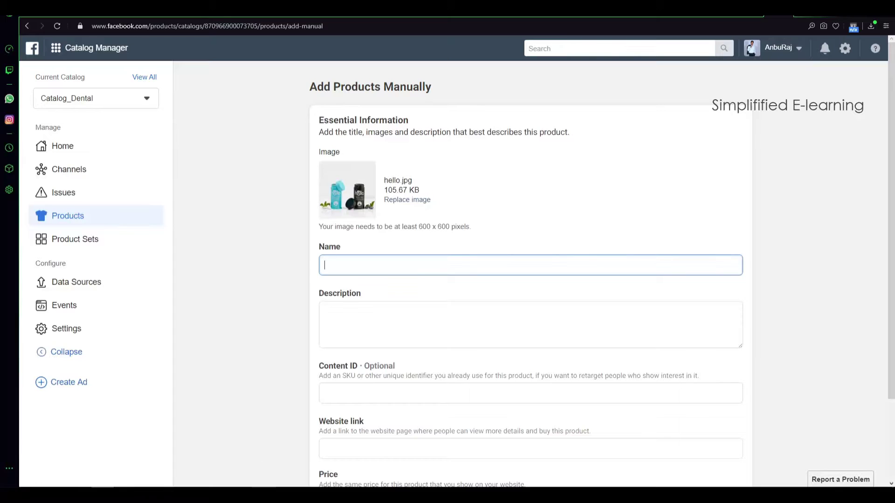
click(264, 494)
drag(164, 200, 459, 274)
key(ctrl+c)
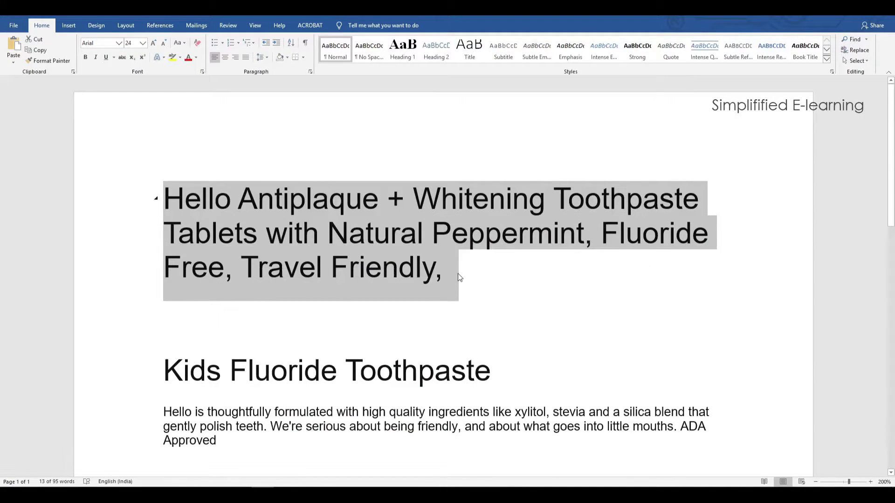
click(103, 493)
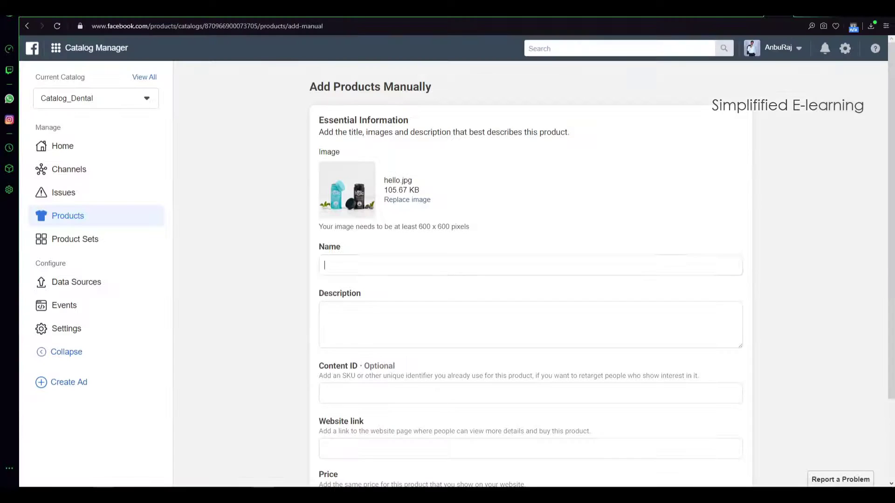
click(347, 319)
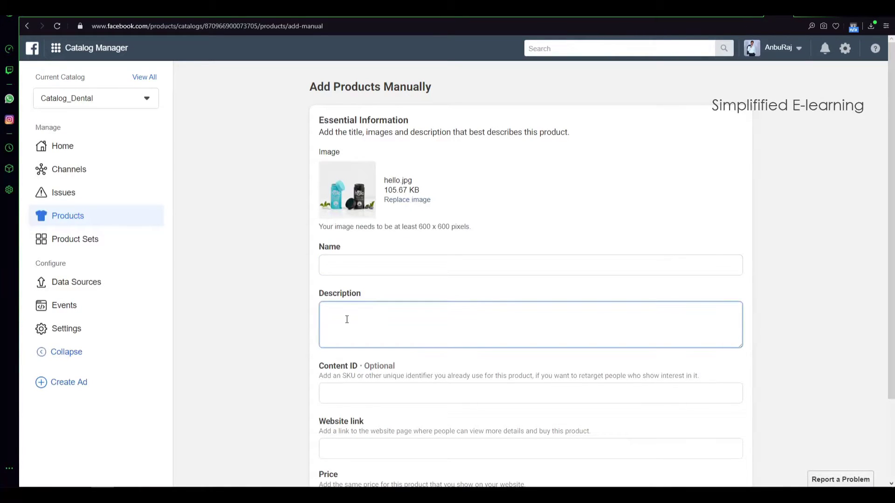
key(ctrl+v)
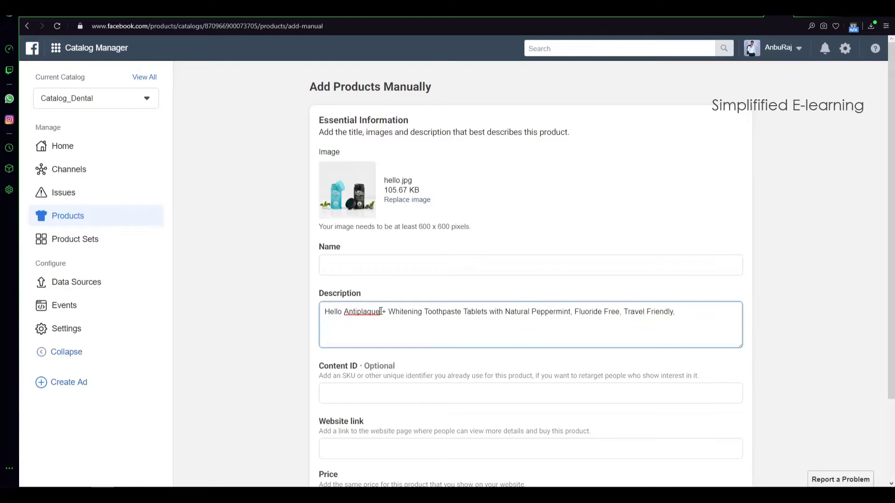
Step: Name the product "Hello Antiplaque" using the description's opening words, and trim the description to start at "Whitening Toothpaste Tablets"
drag(381, 311, 307, 325)
key(ctrl+c)
click(361, 262)
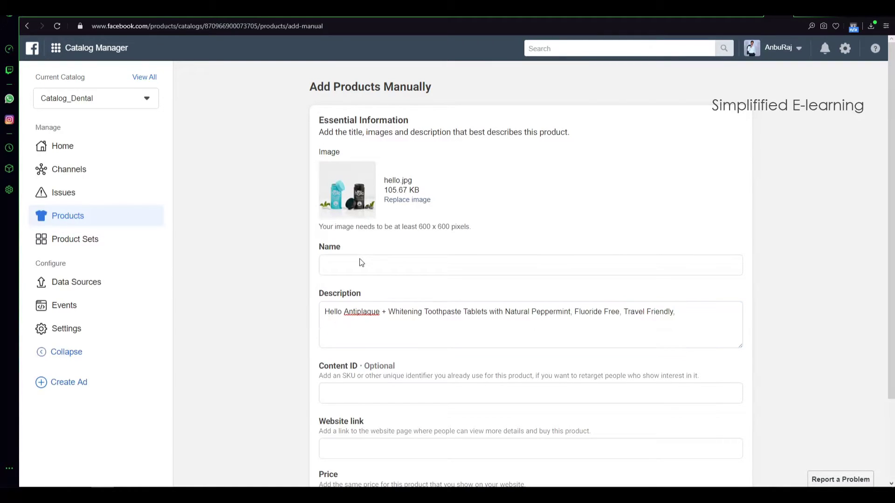
key(ctrl+v)
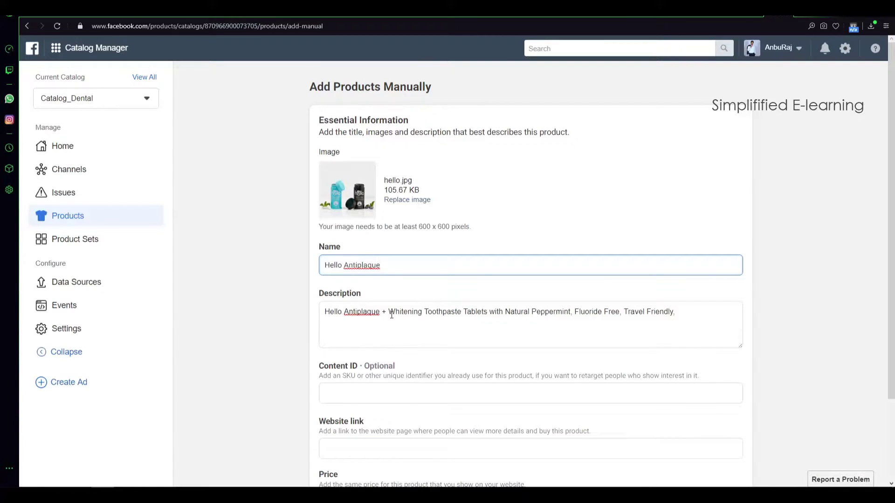
drag(388, 311, 282, 328)
key(BackSpace)
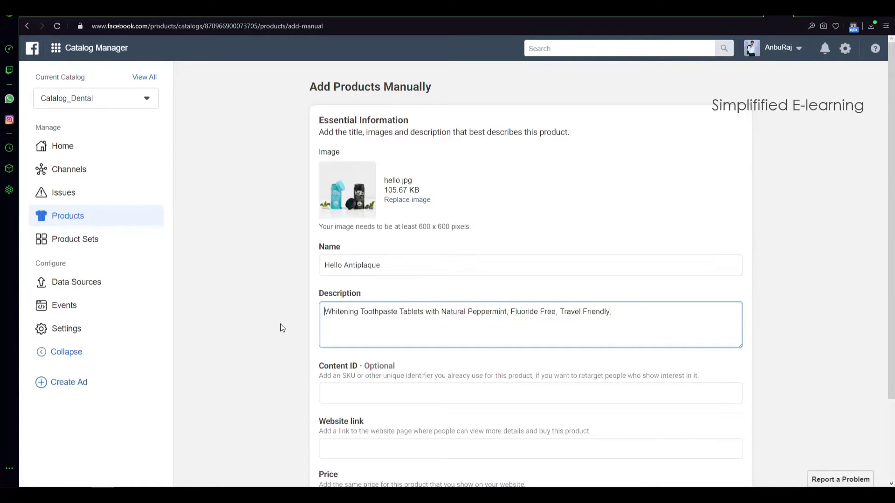
click(670, 286)
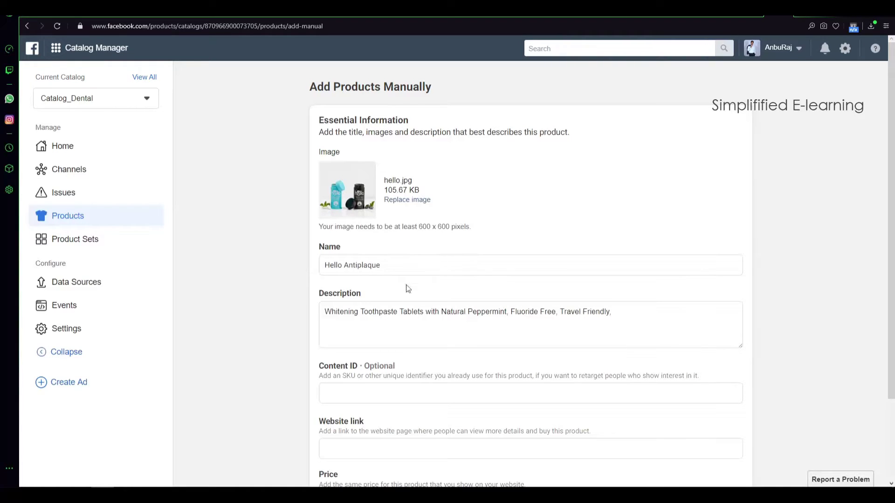
scroll(485, 332, down, 3)
click(372, 356)
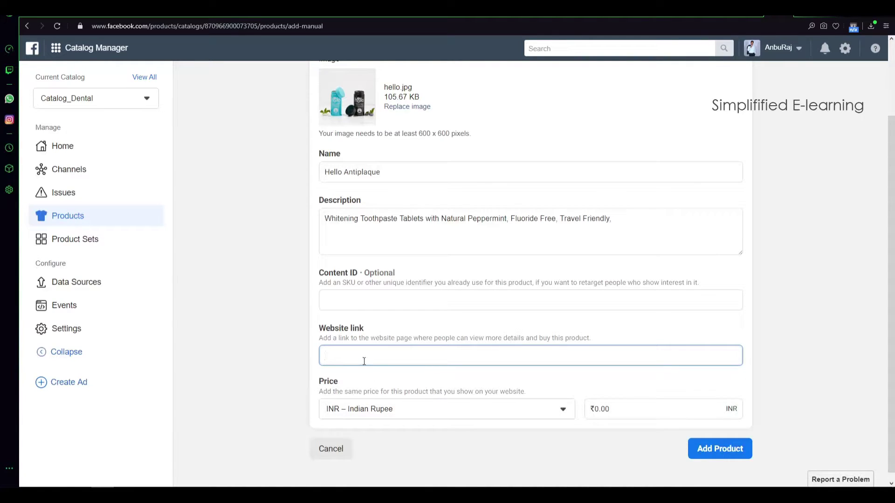
text(www.dental.com)
Step: Set the product's price to 350 INR and add the product to the catalog
click(655, 411)
drag(655, 411, 534, 414)
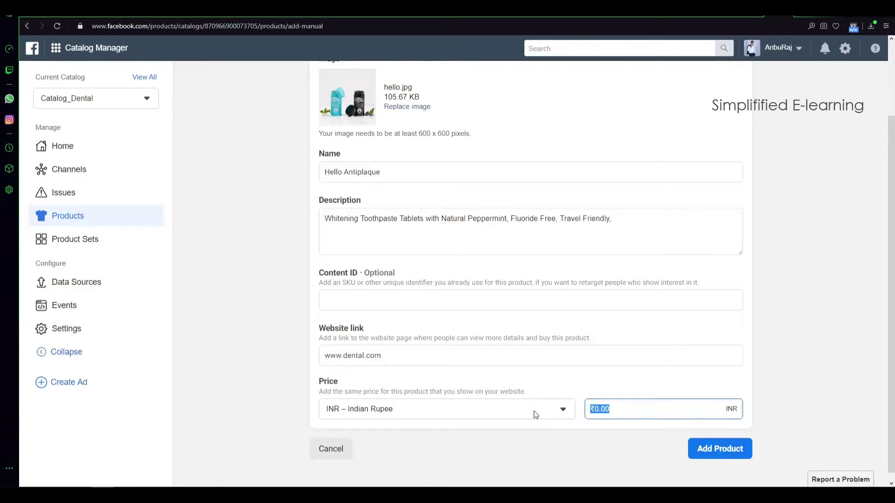
text(350)
click(581, 449)
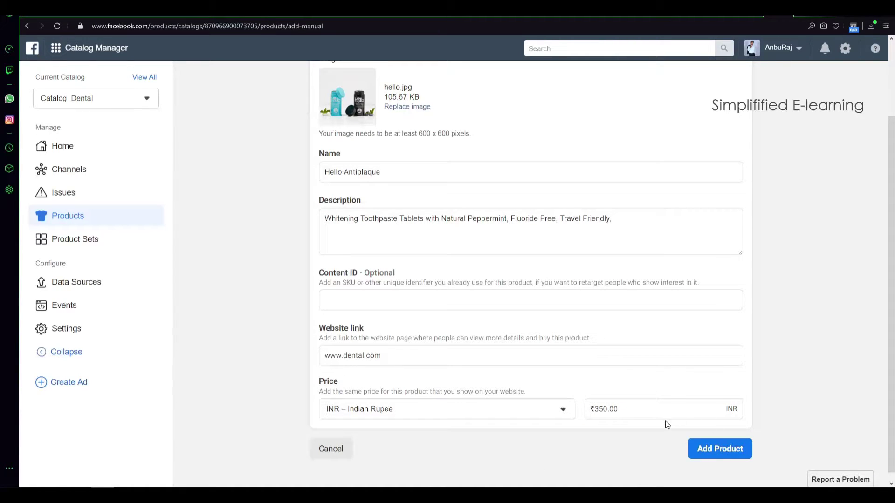
scroll(684, 440, up, 1)
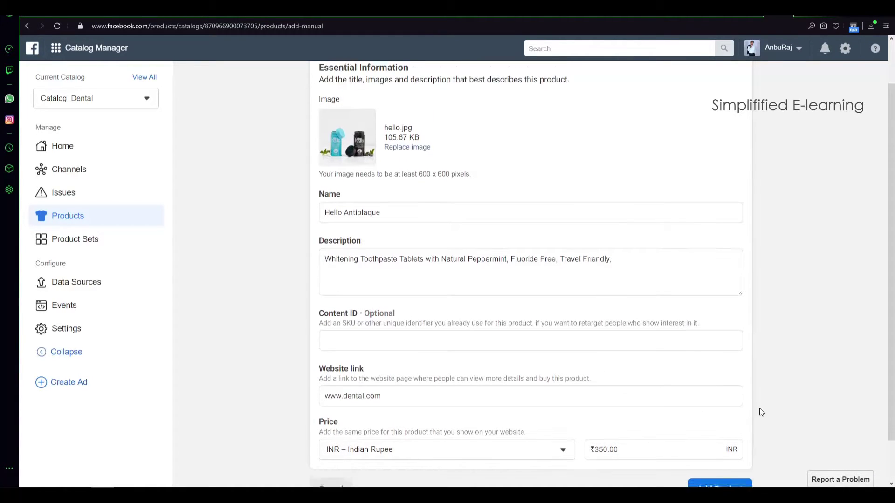
scroll(752, 426, down, 1)
click(709, 441)
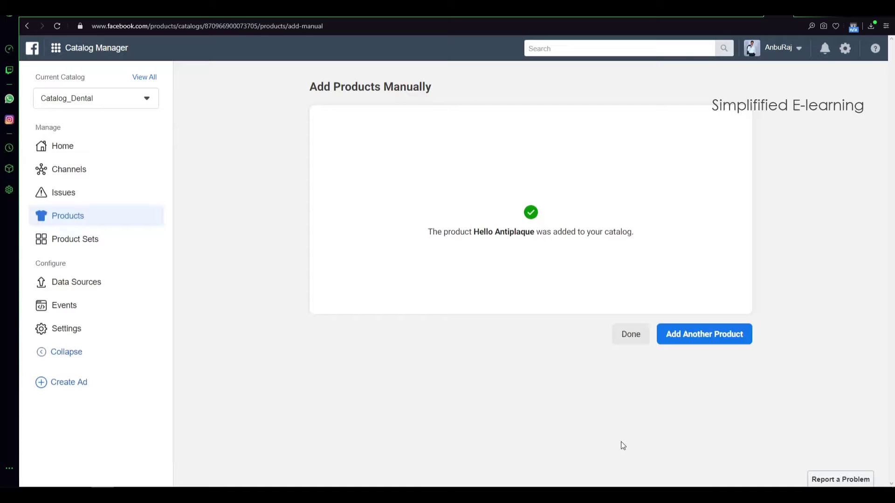
Step: Start another product and upload the Kids picture from the Pictures folder as its image
click(695, 336)
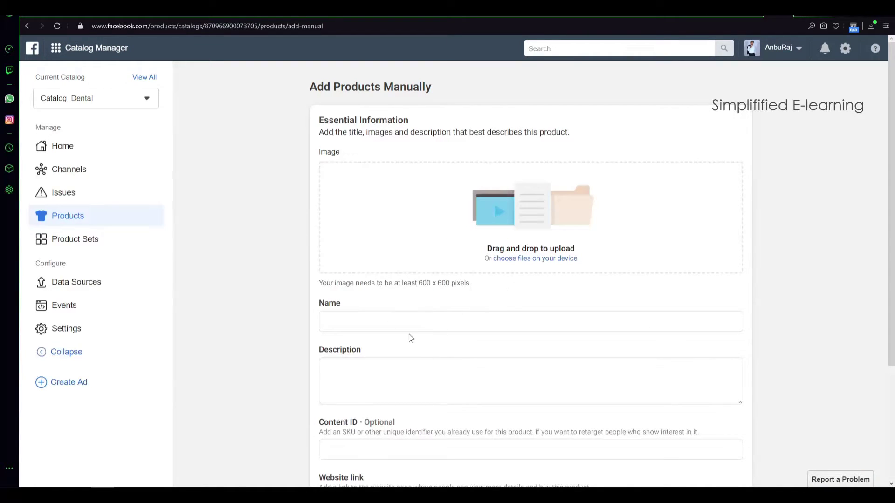
click(530, 259)
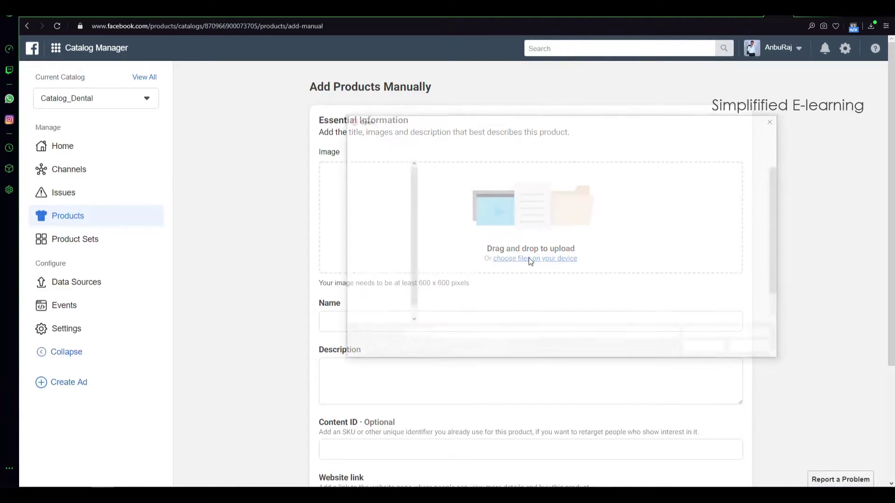
click(705, 264)
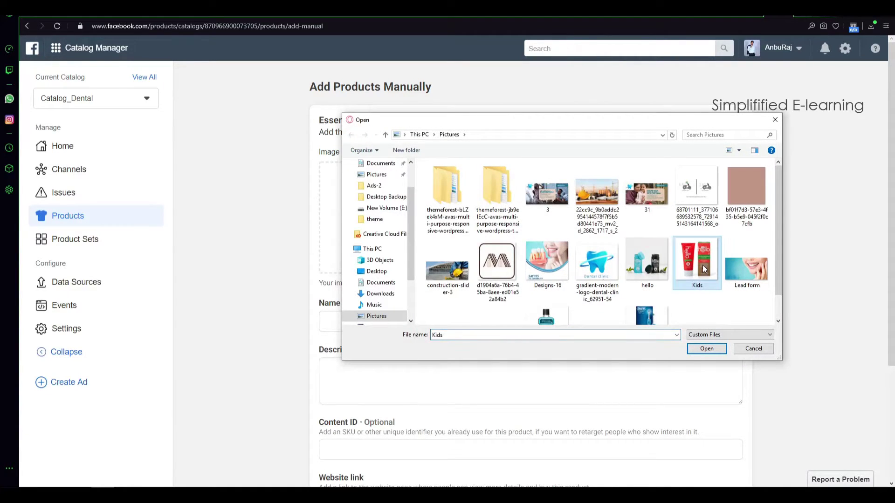
click(706, 349)
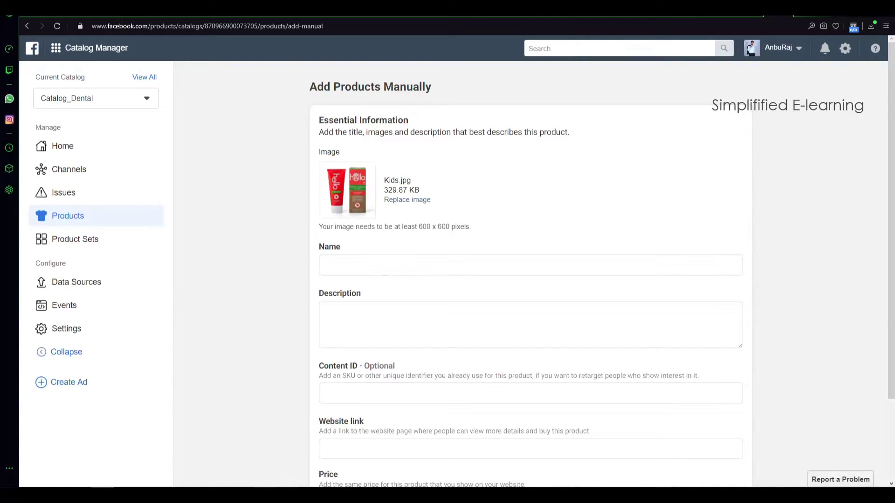
Step: Copy the Kids Fluoride Toothpaste heading and its paragraph from the Word document into the product's description
key(alt+Tab)
drag(164, 200, 207, 315)
scroll(207, 314, down, 2)
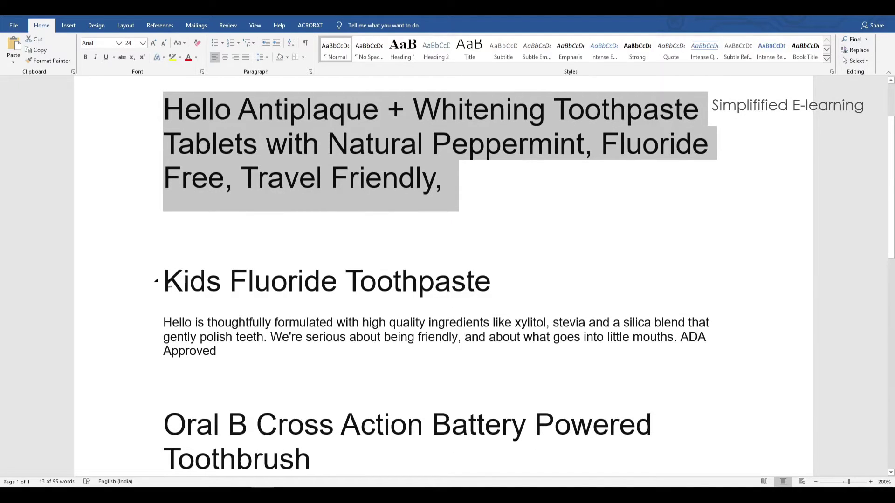
drag(163, 281, 256, 368)
key(ctrl+c)
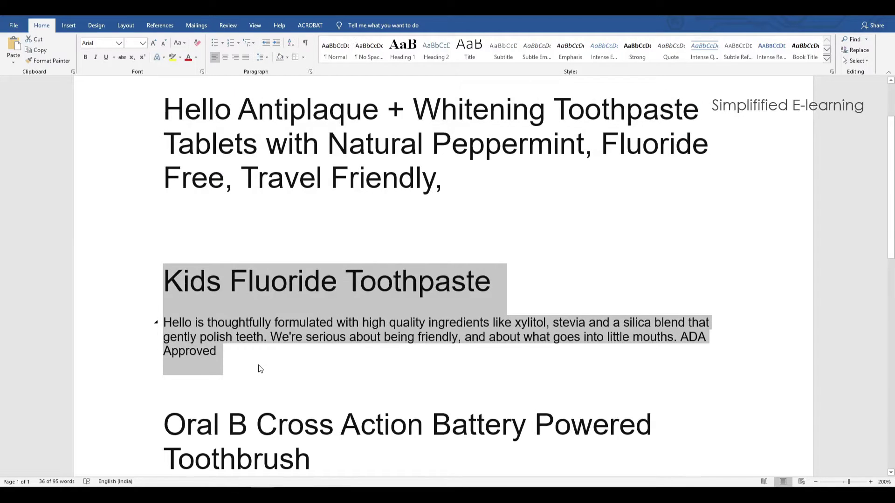
key(alt+Tab)
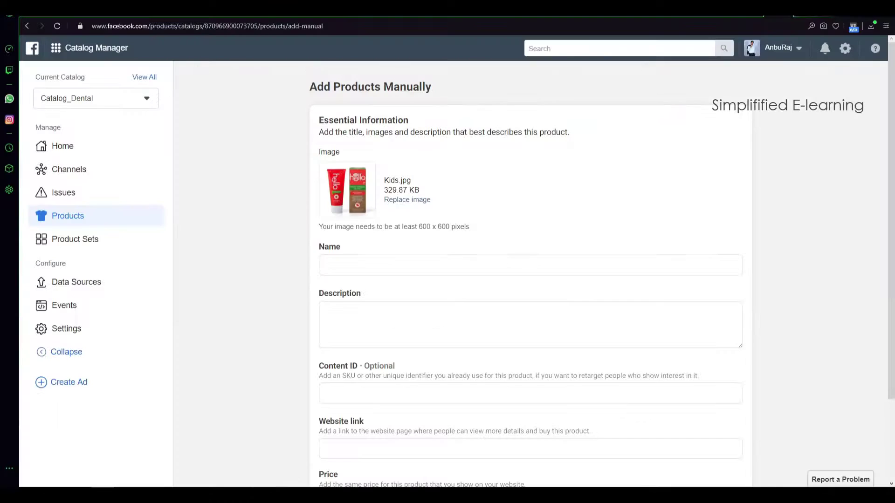
click(406, 319)
key(ctrl+v)
Step: Move the heading "Kids Fluoride Toothpaste" from the description to the product's name and remove the leftover blank line
drag(454, 311, 288, 306)
key(ctrl+c)
key(BackSpace)
click(334, 263)
key(ctrl+v)
click(325, 321)
key(BackSpace)
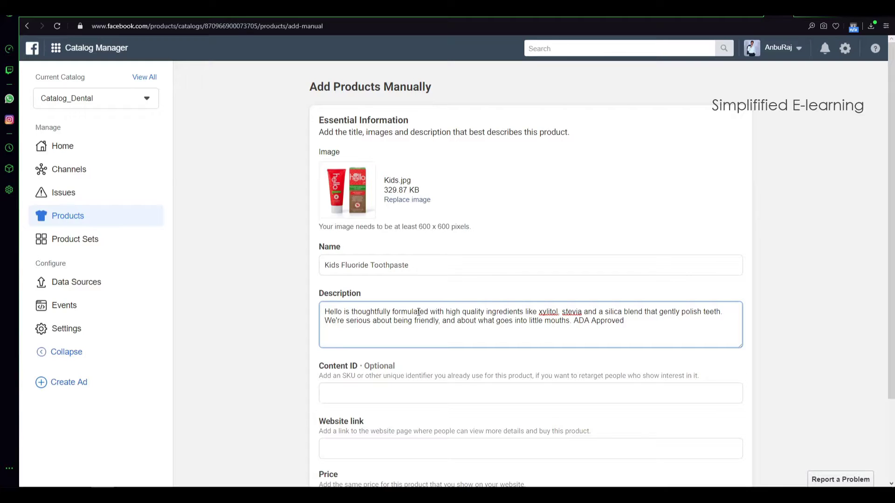
click(623, 328)
scroll(440, 346, down, 3)
click(346, 347)
text(www.denta)
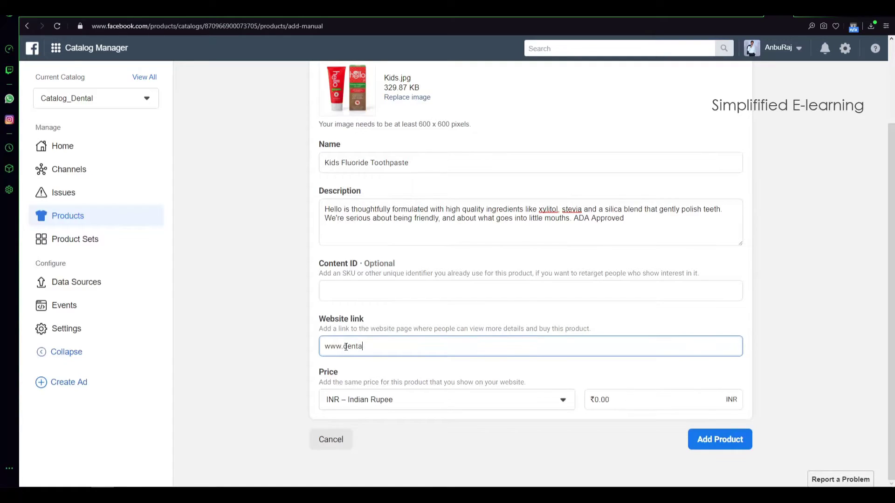
text(l.com)
Step: Set the Kids Fluoride Toothpaste's price to 290 INR and add the product to the catalog
key(Tab)
text(2)
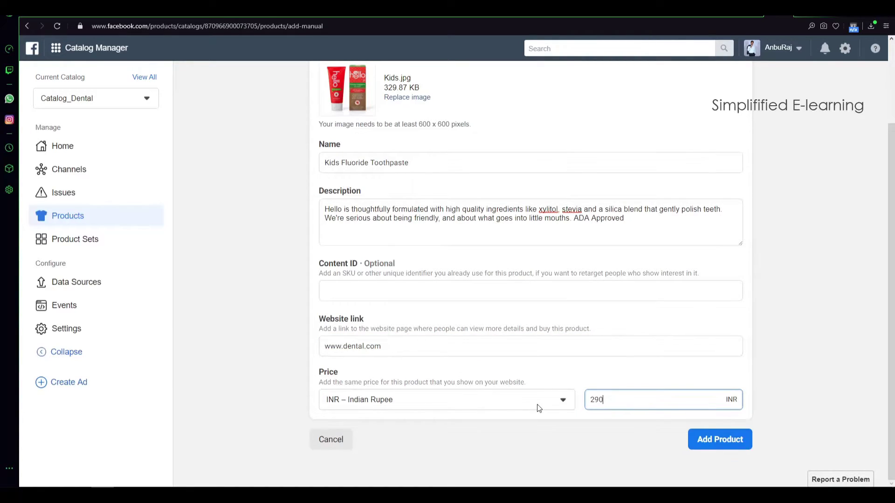
click(709, 440)
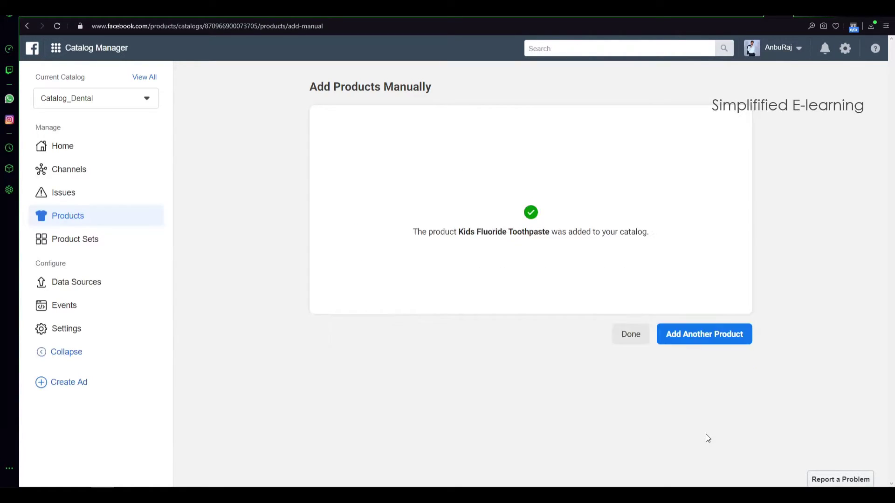
Step: Start another product and upload the toothbrush picture from the Pictures folder as its image
click(707, 336)
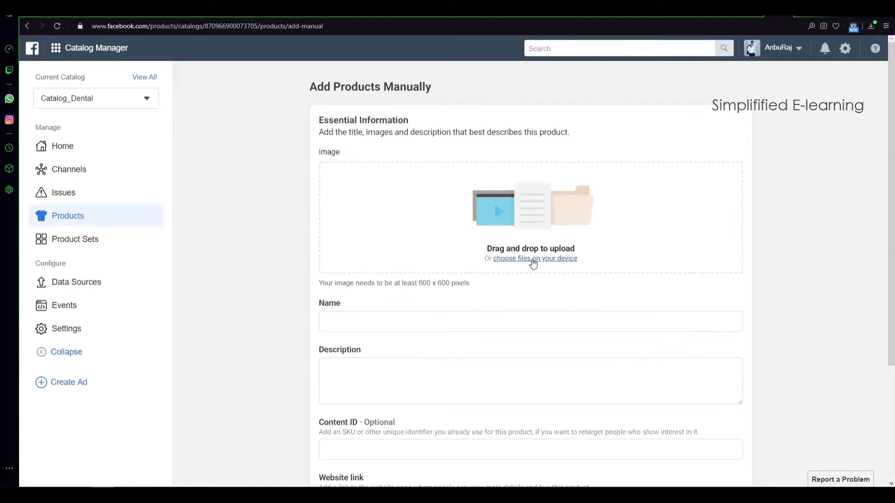
click(533, 261)
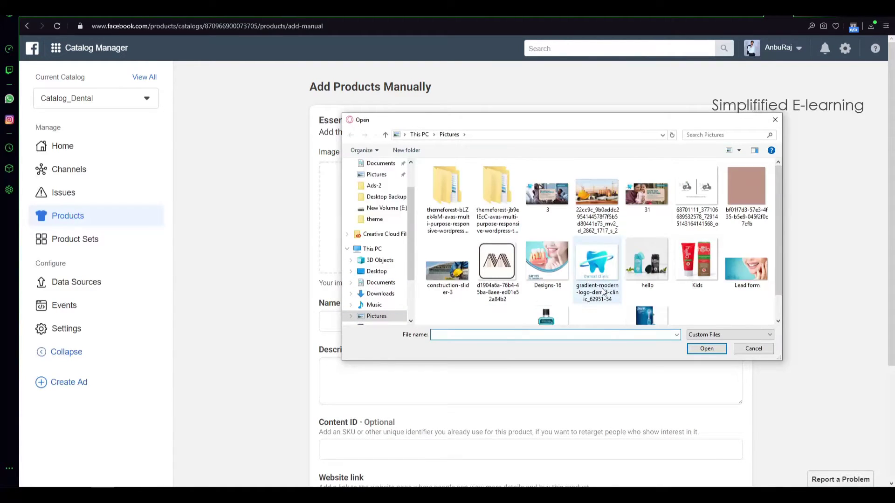
scroll(602, 291, down, 1)
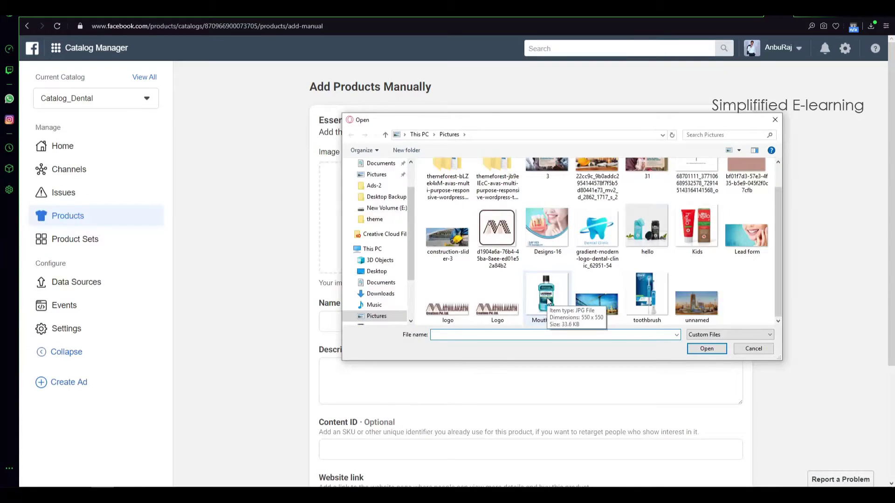
click(644, 305)
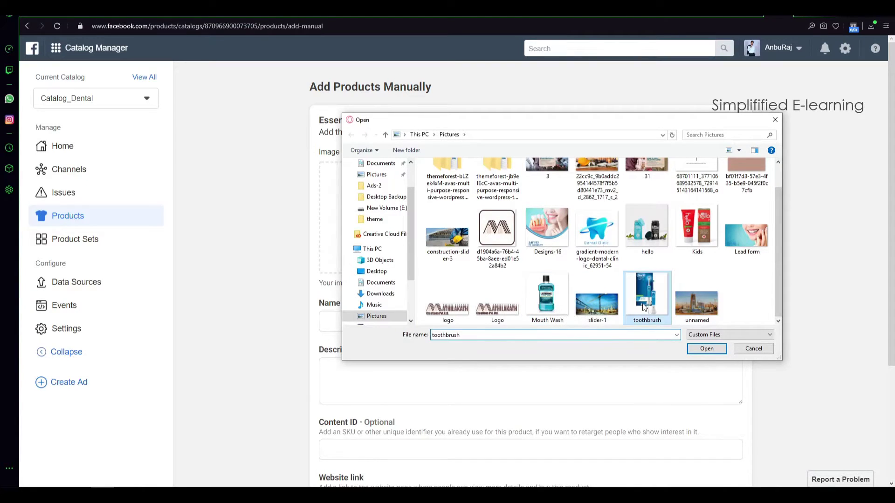
click(708, 349)
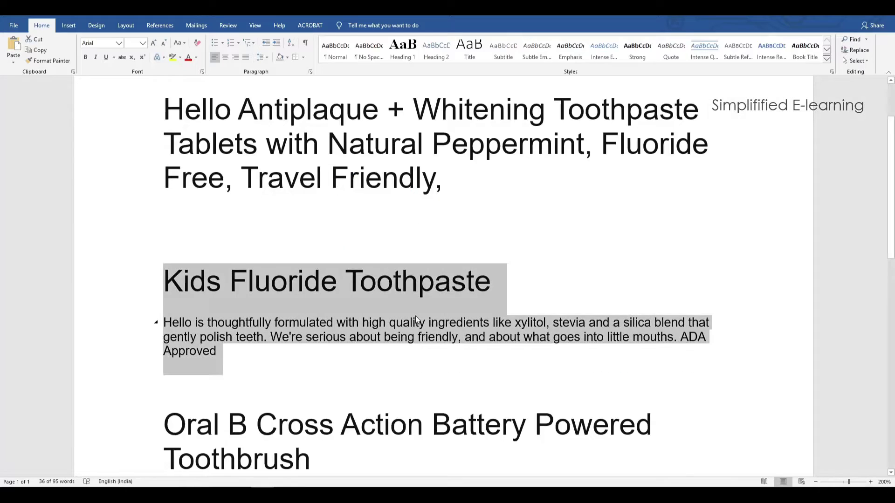
Step: Copy the Oral B Cross Action Battery Powered Toothbrush heading and its text from the Word document into the product's description
scroll(415, 315, down, 3)
drag(155, 292, 683, 369)
key(ctrl+c)
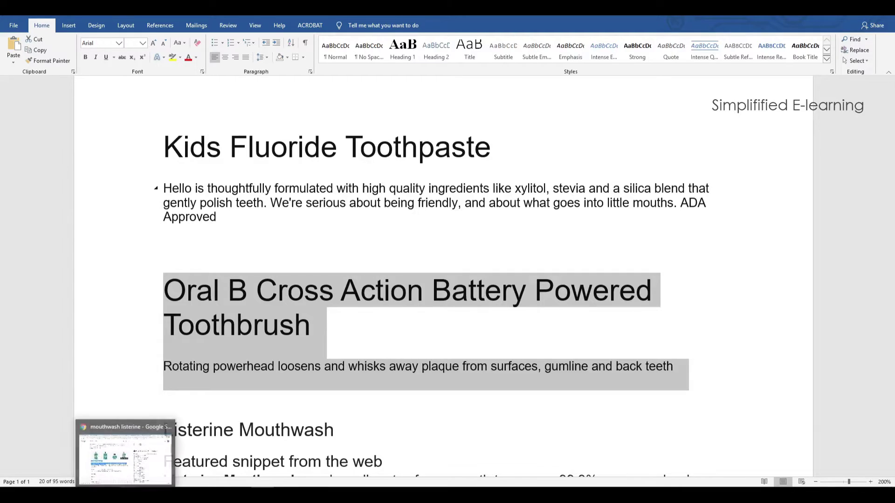
click(103, 495)
click(366, 317)
key(ctrl+v)
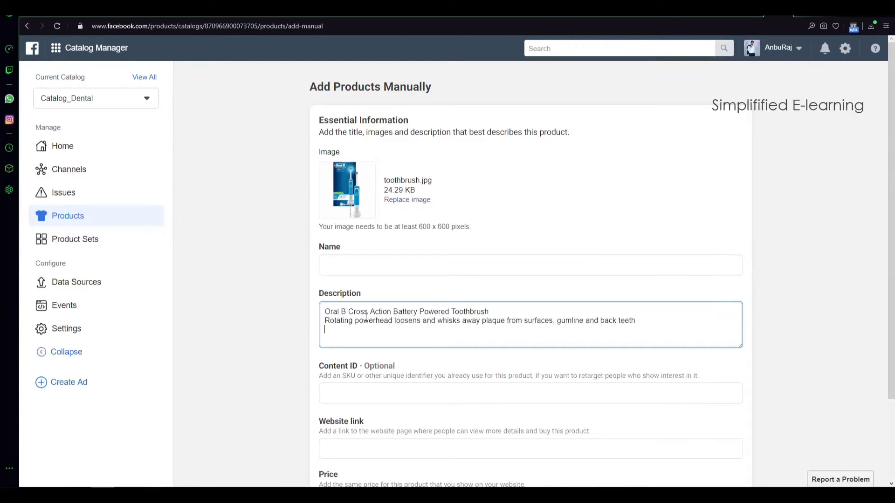
Step: Move the heading "Oral B Cross Action Battery Powered Toothbrush" from the description to the product's name and remove the leftover blank line
drag(519, 311, 173, 316)
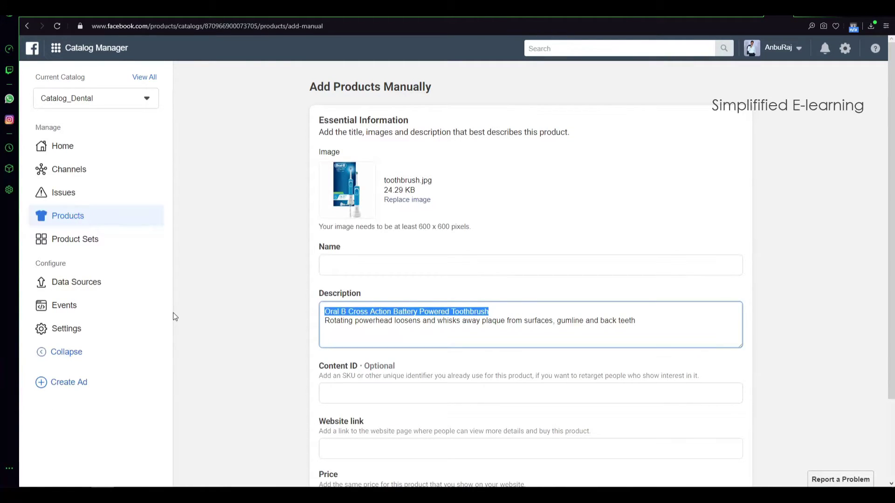
key(ctrl+x)
click(332, 270)
key(ctrl+v)
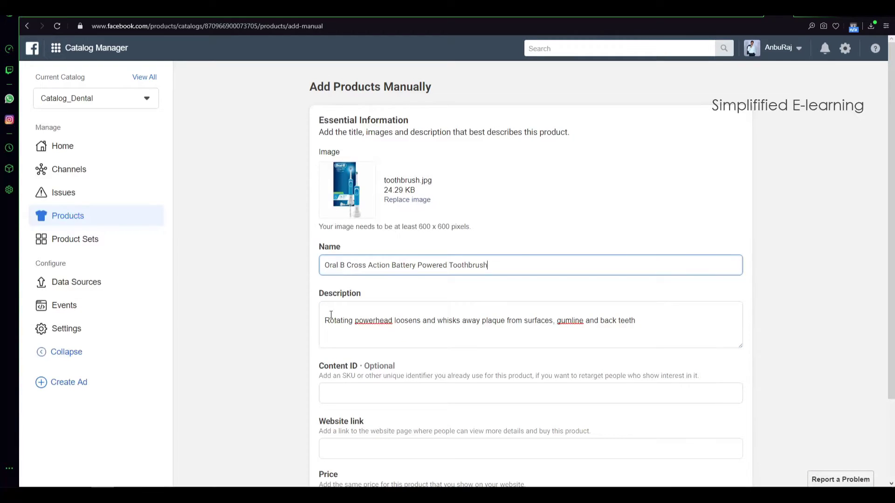
click(325, 320)
key(BackSpace)
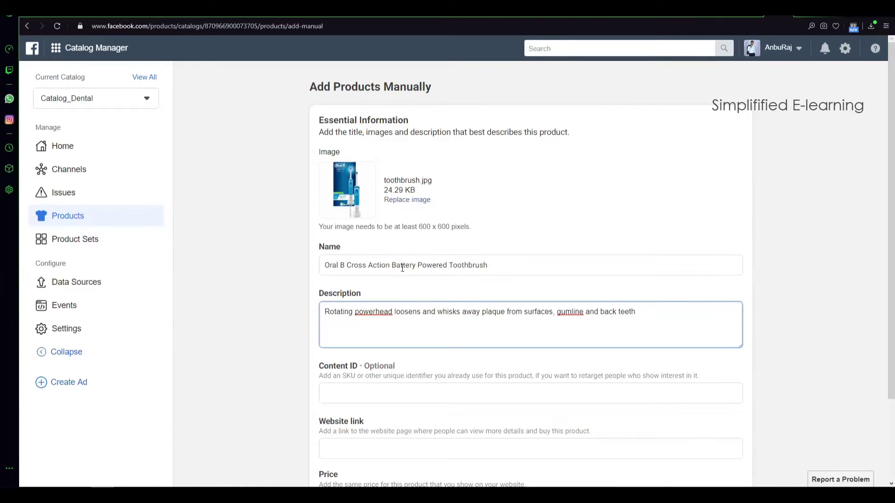
Step: Shorten the product's name to "Oral B Battery Powered Toothbrush" by removing the words "Cross Action"
double_click(380, 266)
key(BackSpace)
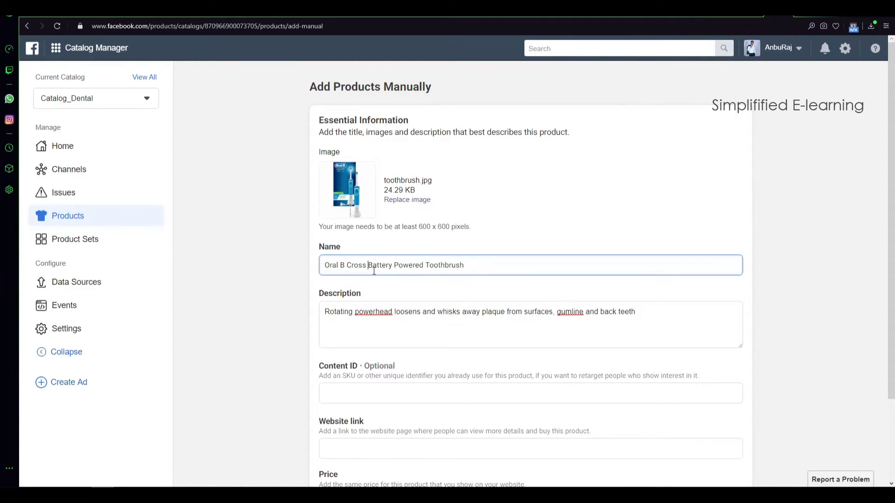
key(BackSpace)
key(BackSpace)
key(BackSpace)
key(BackSpace)
key(BackSpace)
key(BackSpace)
click(459, 264)
scroll(389, 373, down, 3)
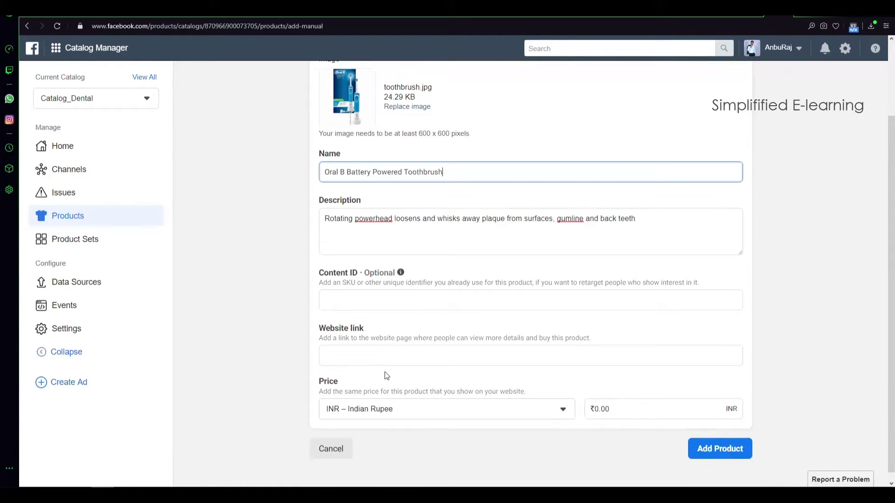
click(344, 346)
text(www.den)
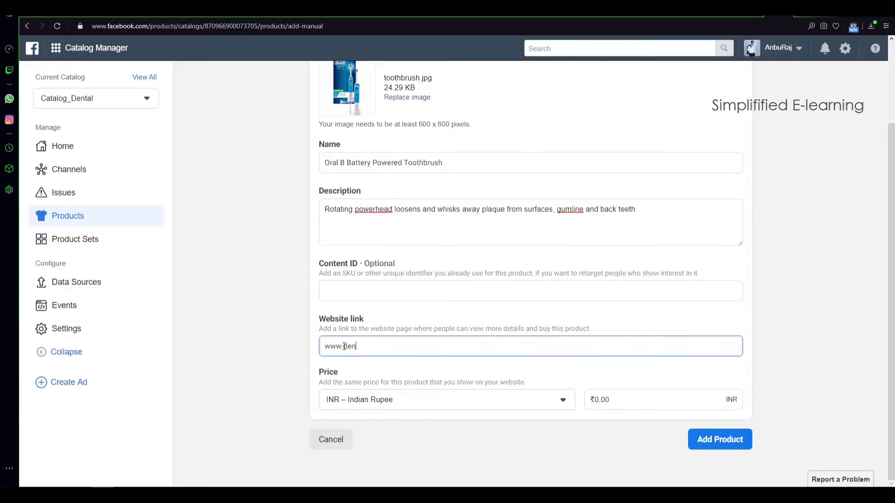
text(tal.com)
Step: Set the Oral B toothbrush's price to 2500 INR and add the product to the catalog
key(Tab)
click(636, 400)
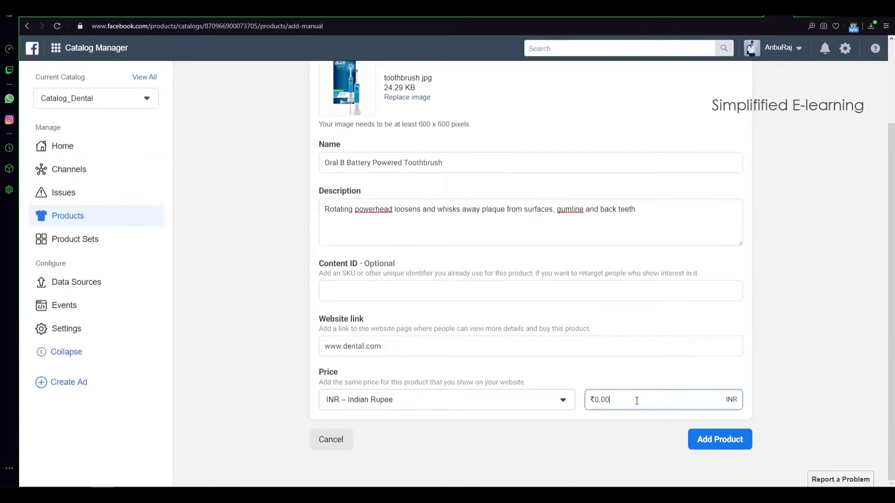
key(BackSpace)
key(BackSpace)
text(2500)
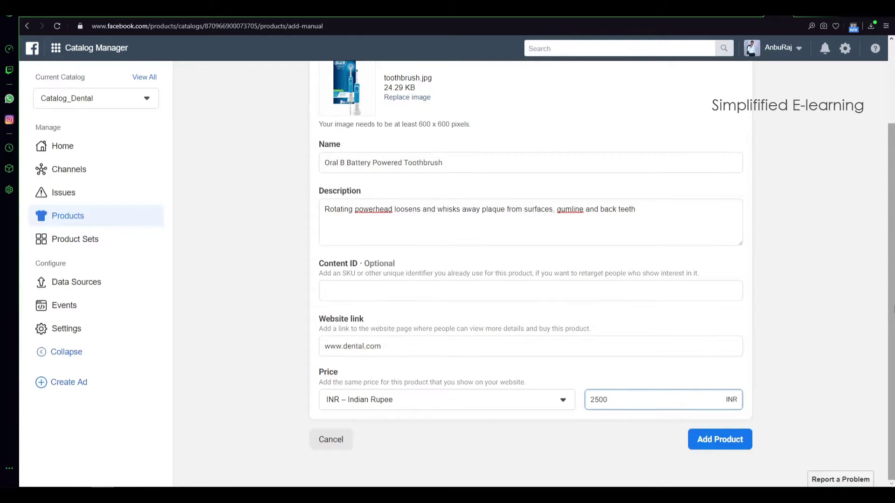
click(588, 449)
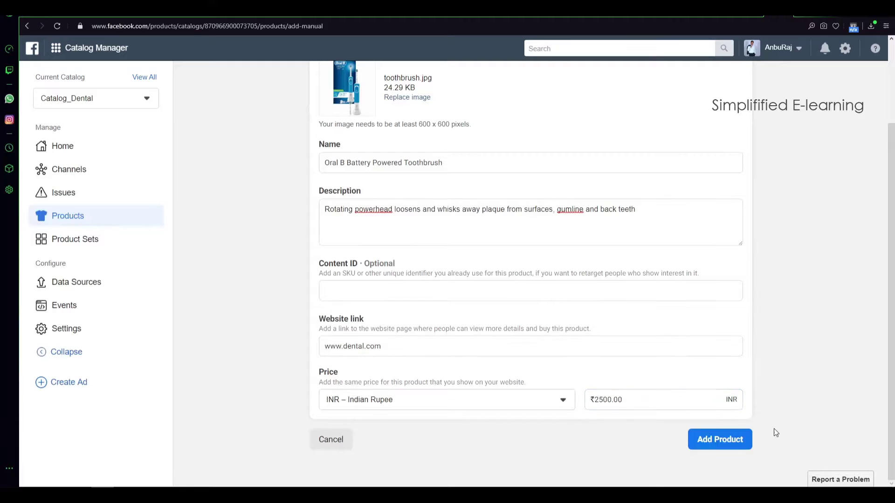
click(719, 444)
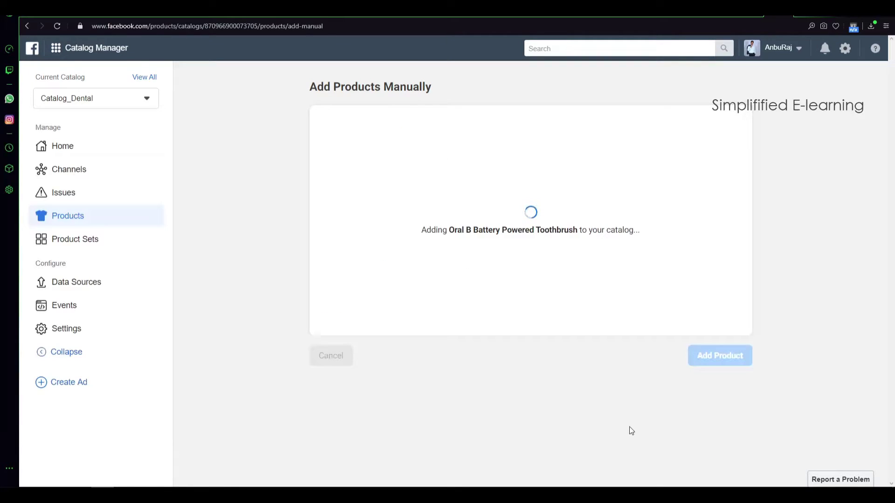
Step: Start another product and upload the Mouth Wash picture from the Pictures folder as its image
click(699, 337)
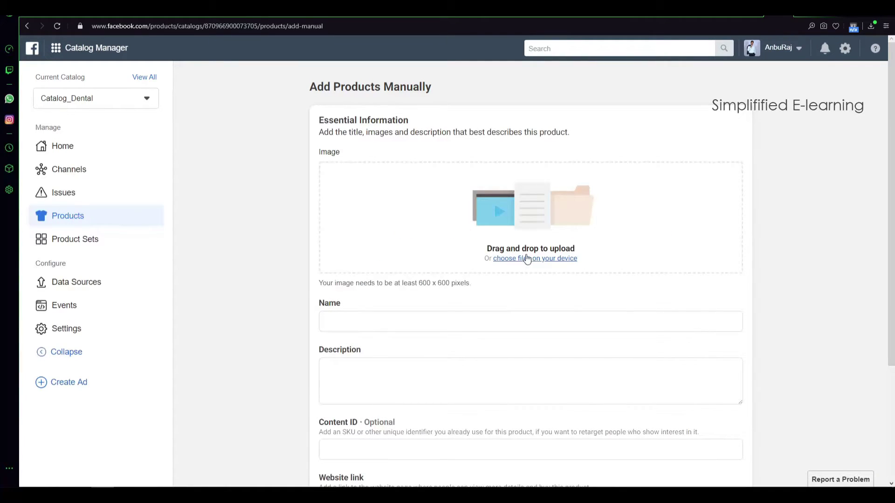
click(539, 264)
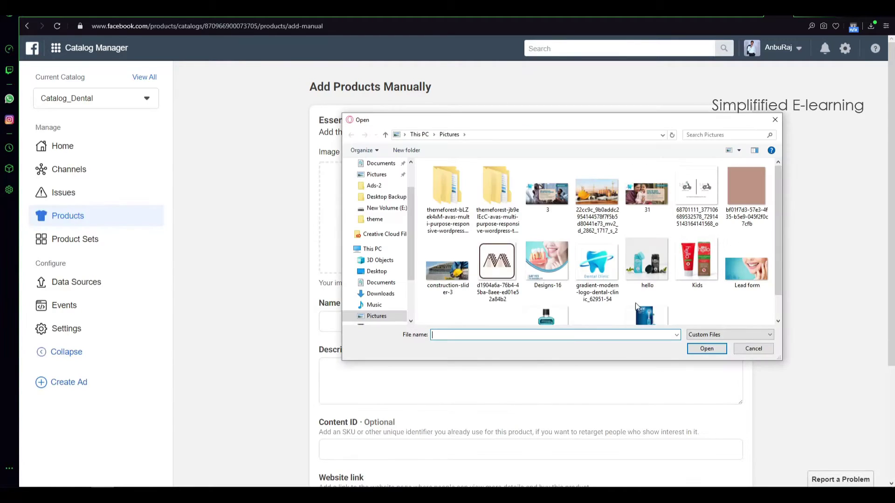
scroll(659, 301, down, 2)
click(554, 315)
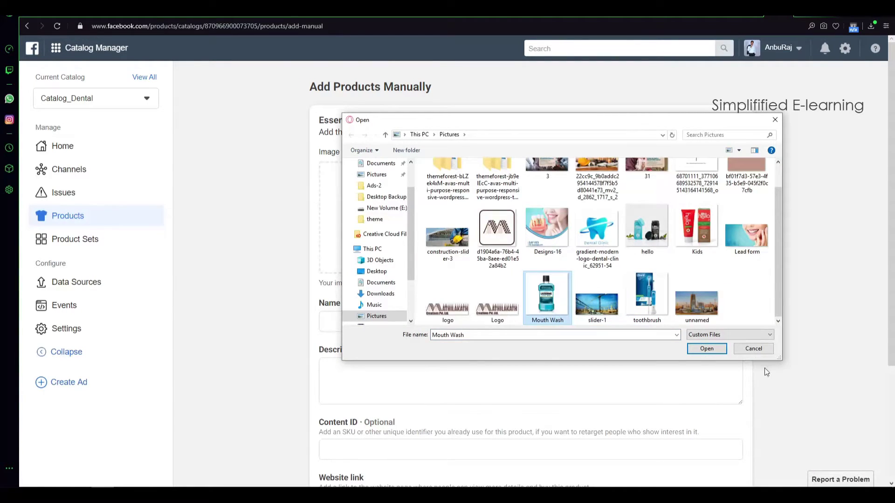
click(702, 351)
Step: Copy the Listerine Mouthwash heading and the text below it from the Word document into the product's description
key(alt+Tab)
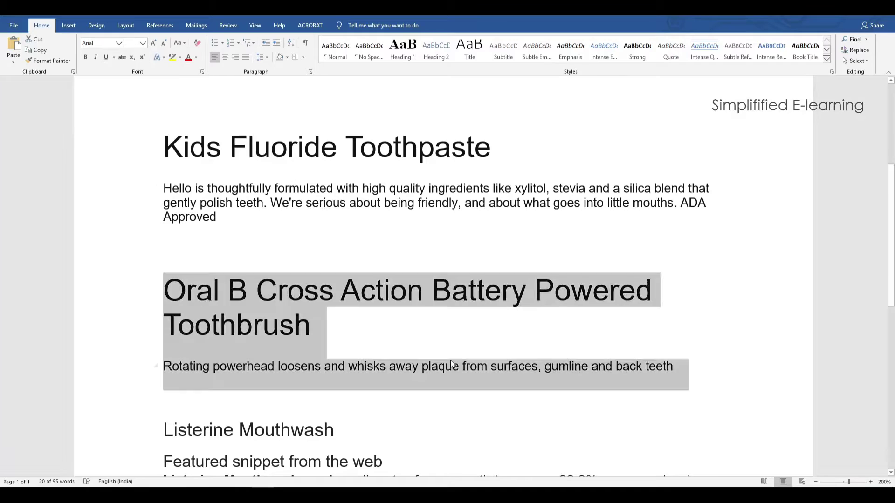
scroll(451, 360, down, 5)
drag(164, 162, 385, 250)
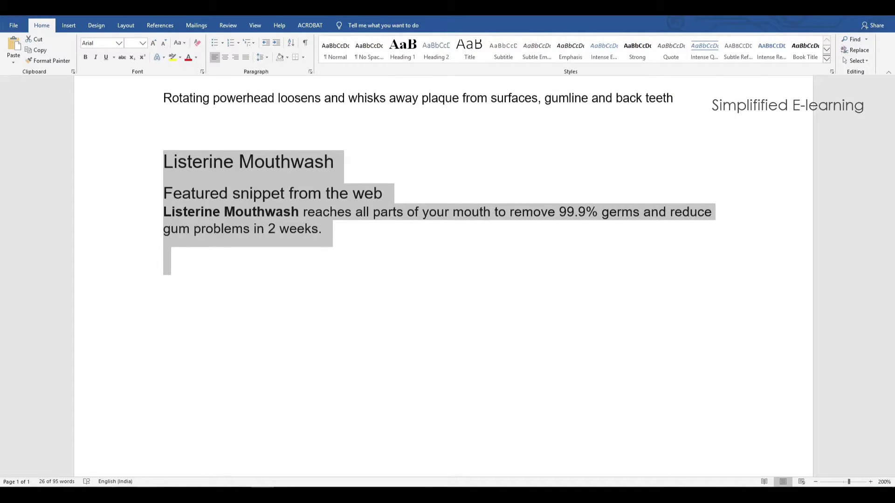
key(ctrl+c)
key(alt+Tab)
click(338, 330)
key(ctrl+v)
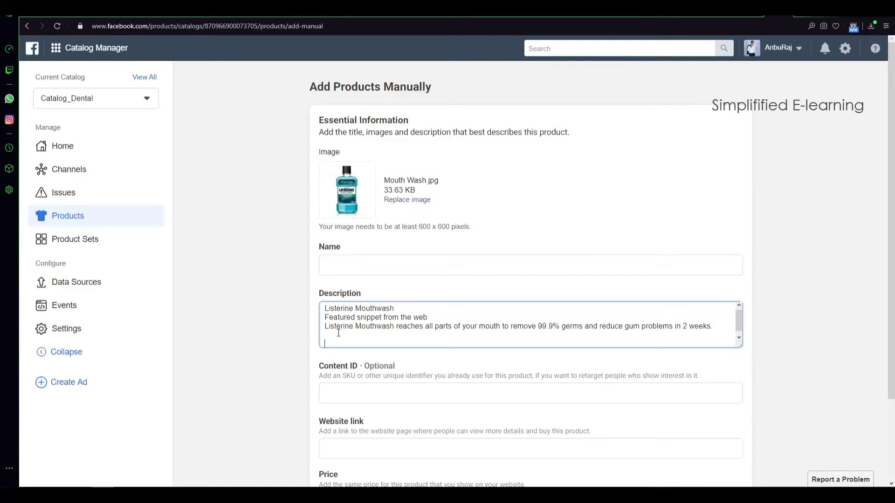
Step: Move the Listerine Mouthwash heading from the description into the product's name and remove the blank line left in the description
drag(414, 308, 228, 309)
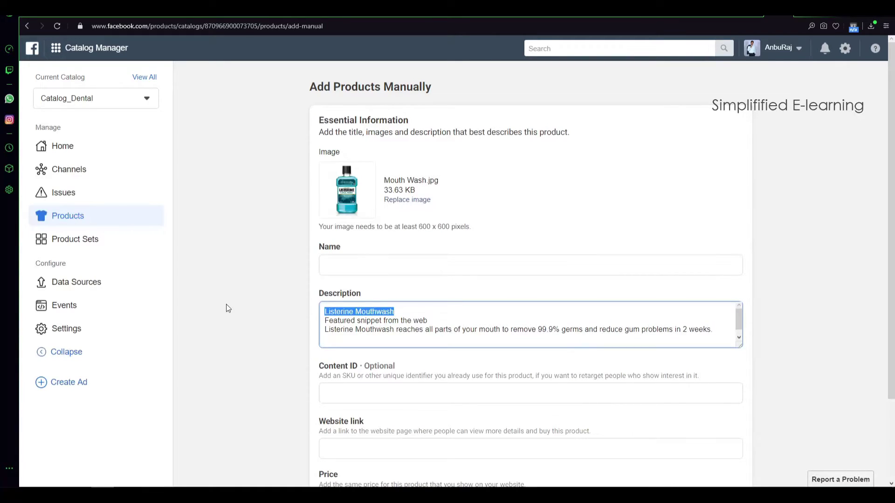
key(BackSpace)
click(341, 268)
key(ctrl+v)
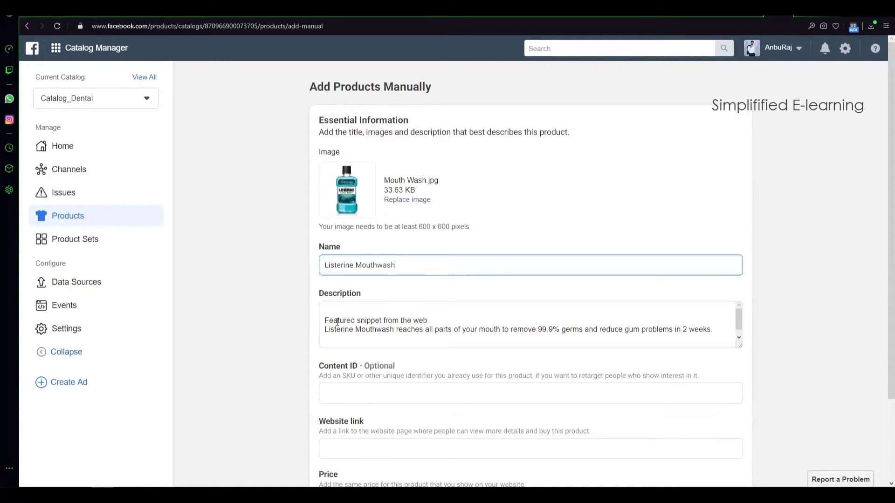
click(327, 315)
key(Delete)
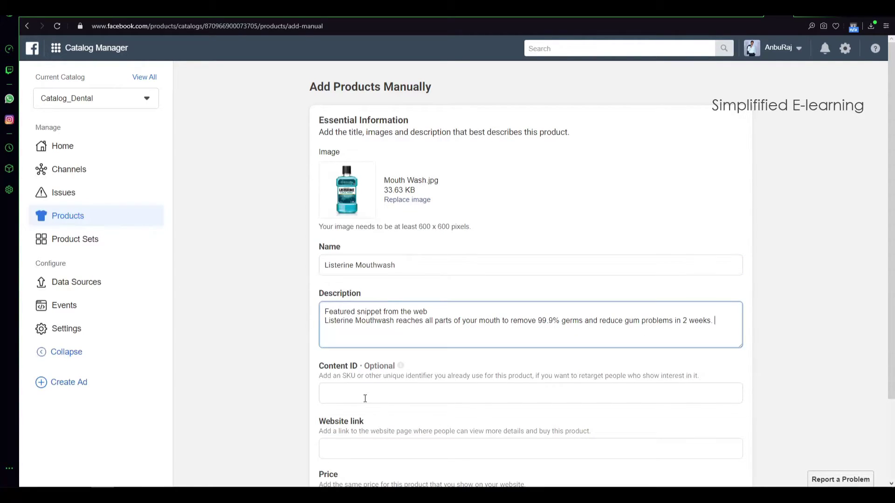
scroll(350, 419, down, 1)
click(345, 399)
text(www.den)
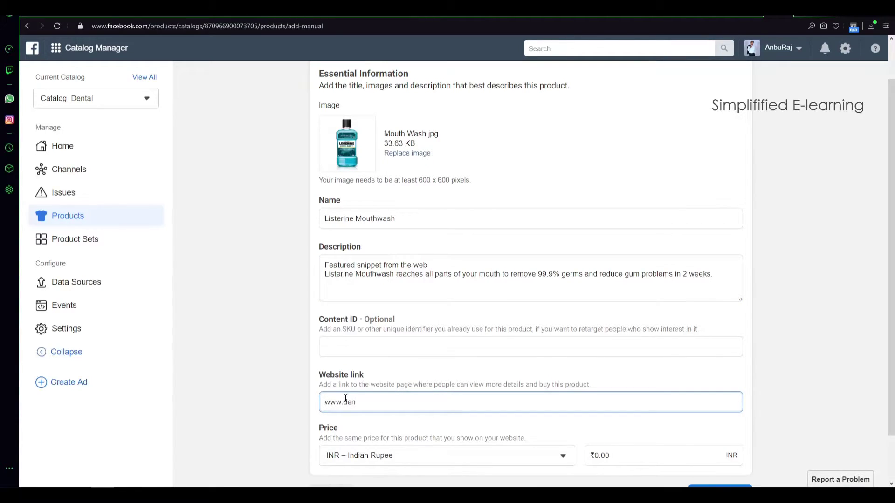
text(tal.com)
Step: Set the mouthwash's price to 260 INR, add the product to the catalog and finish adding products
click(632, 457)
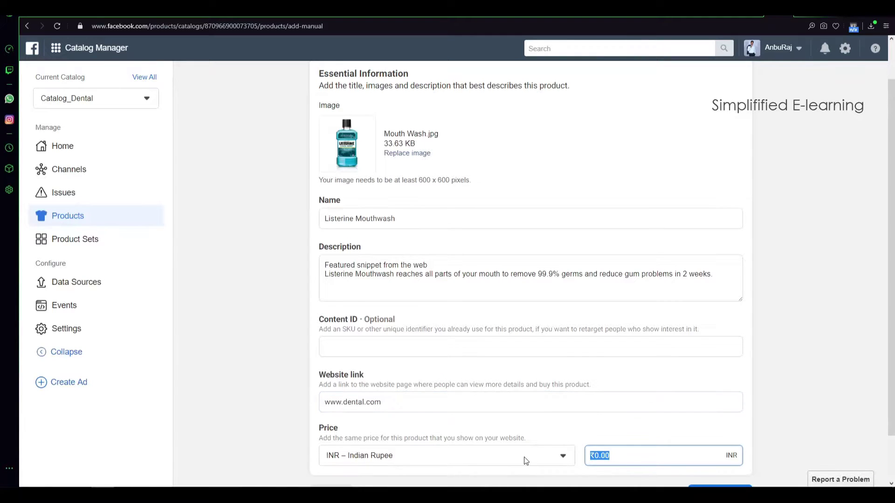
text(2)
text(50)
scroll(513, 448, down, 2)
click(721, 441)
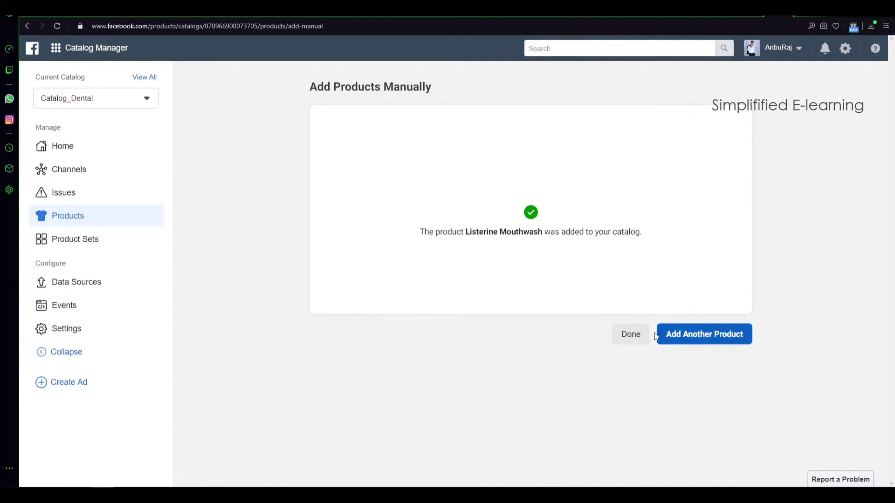
click(631, 334)
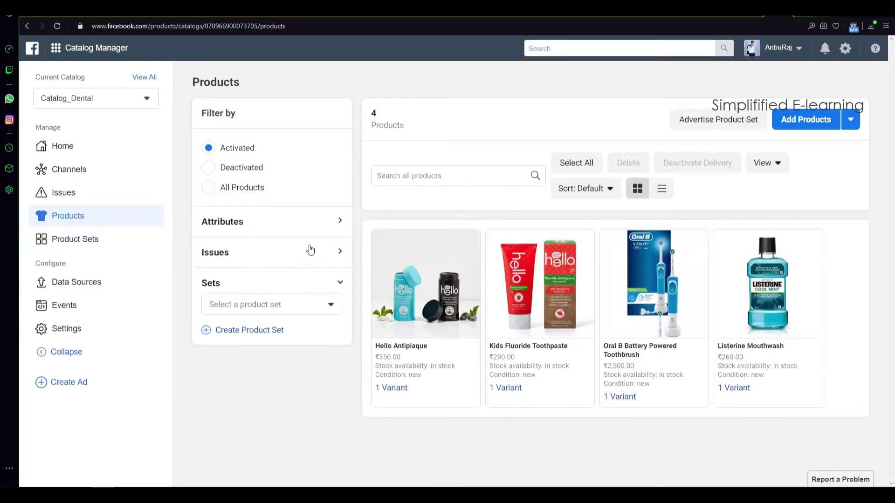
Step: Filter the catalog's products by in stock availability and view the catalog's product sets
click(229, 227)
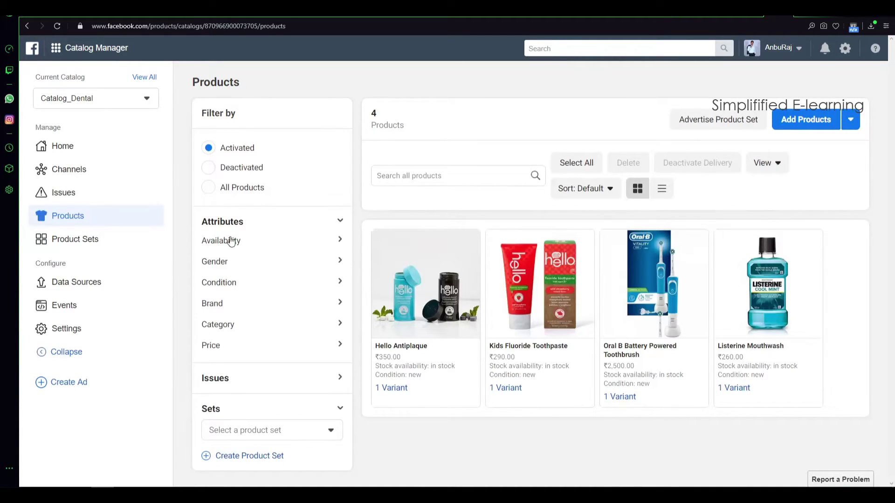
click(240, 242)
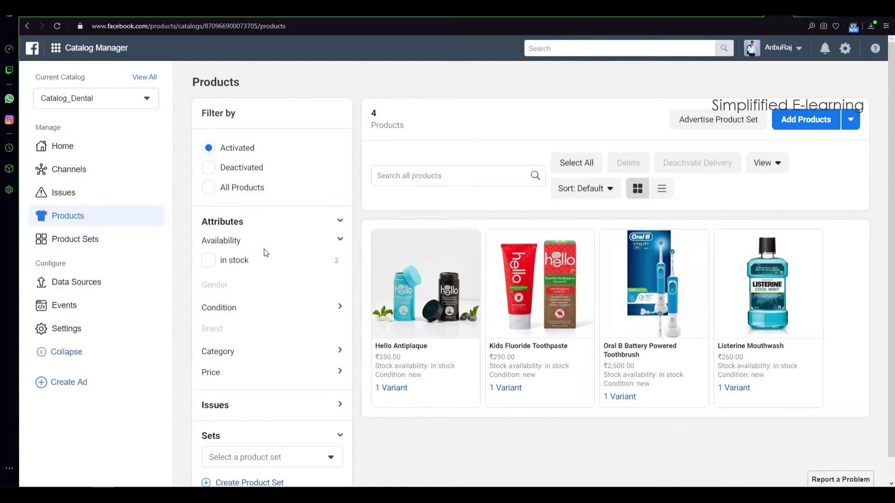
click(208, 263)
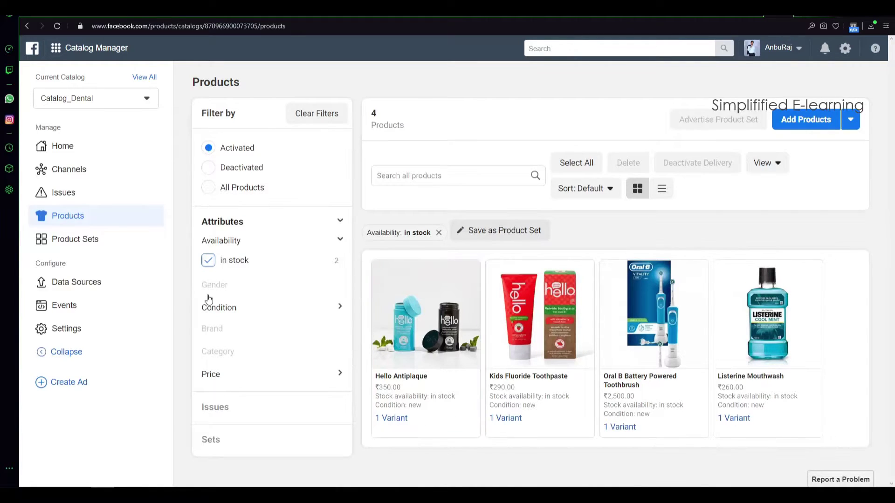
click(74, 244)
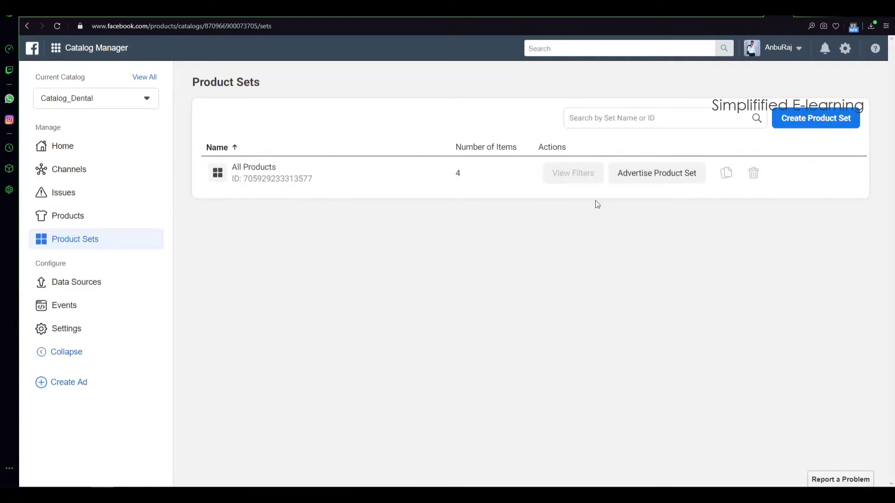
Step: Switch to Ads Manager and start a new campaign with the Catalog sales objective, using Catalog_Dental as its catalog
click(68, 51)
click(100, 132)
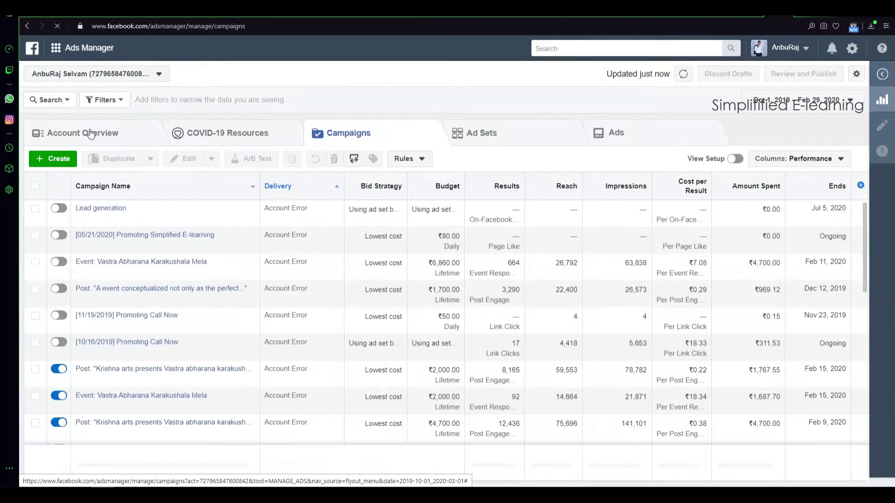
click(56, 159)
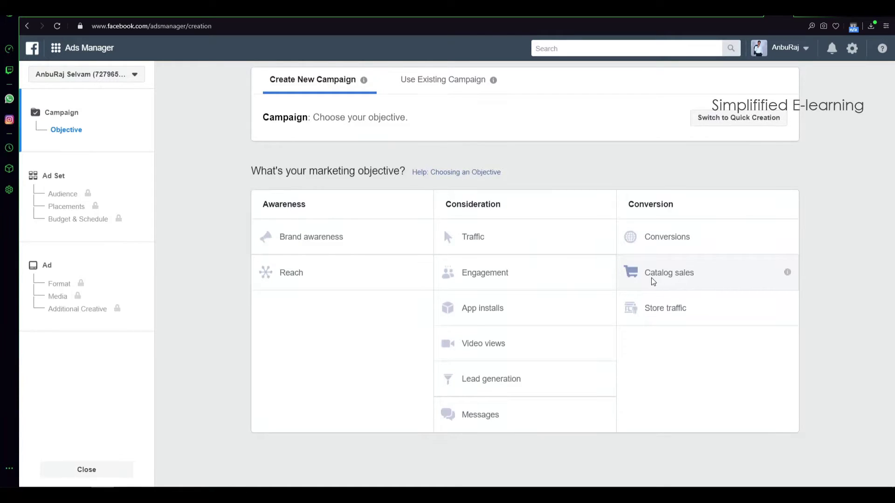
click(685, 276)
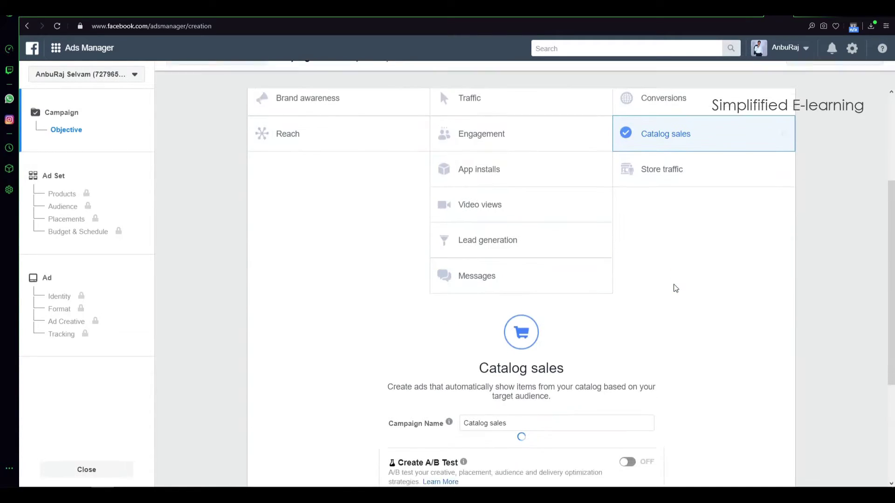
mouse_move(393, 266)
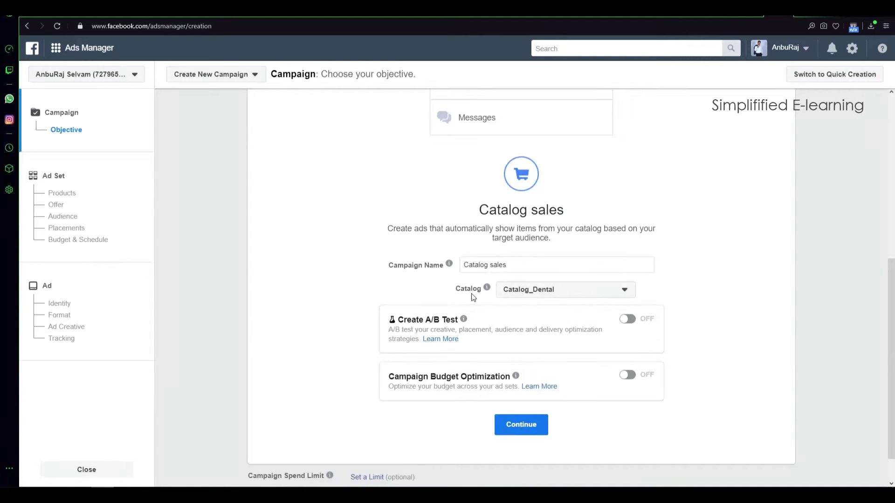
click(567, 297)
mouse_move(546, 331)
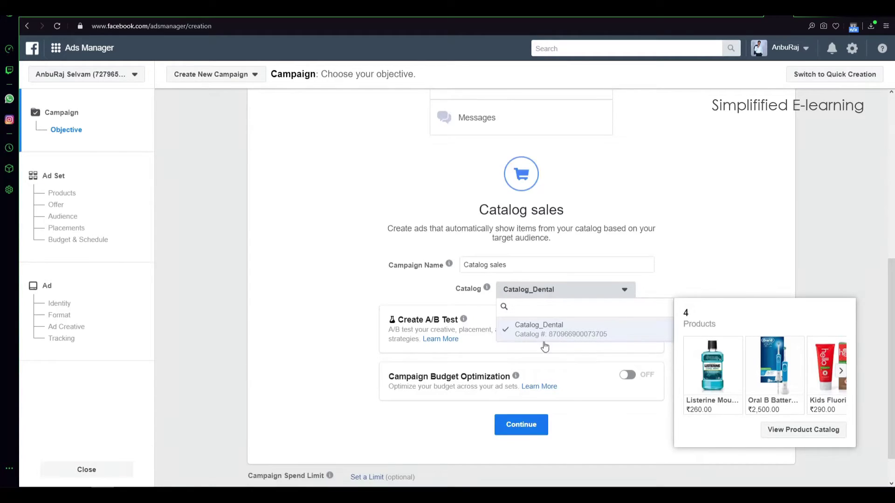
click(707, 274)
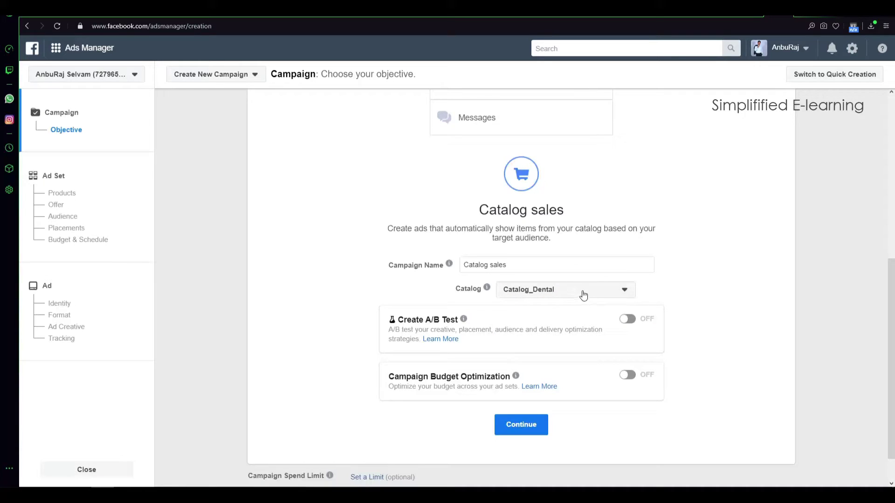
Step: Continue to the ad set and connect the account's pixel to the catalog as an event source
click(529, 426)
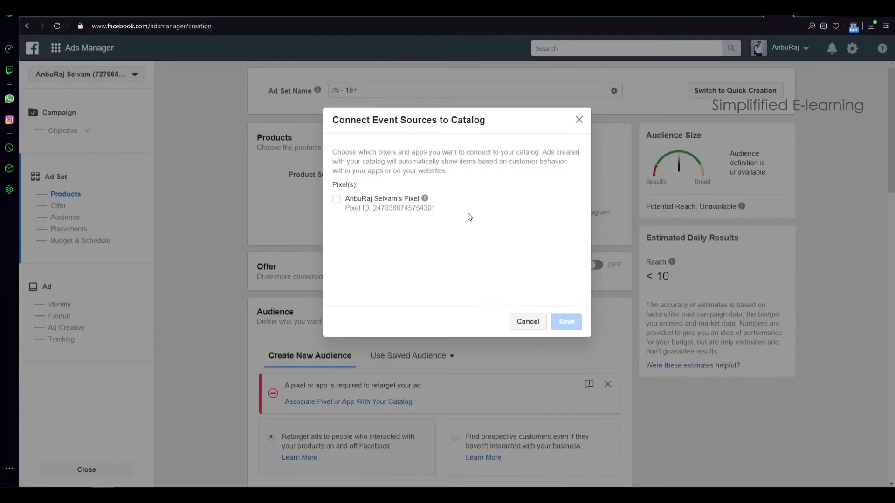
click(336, 200)
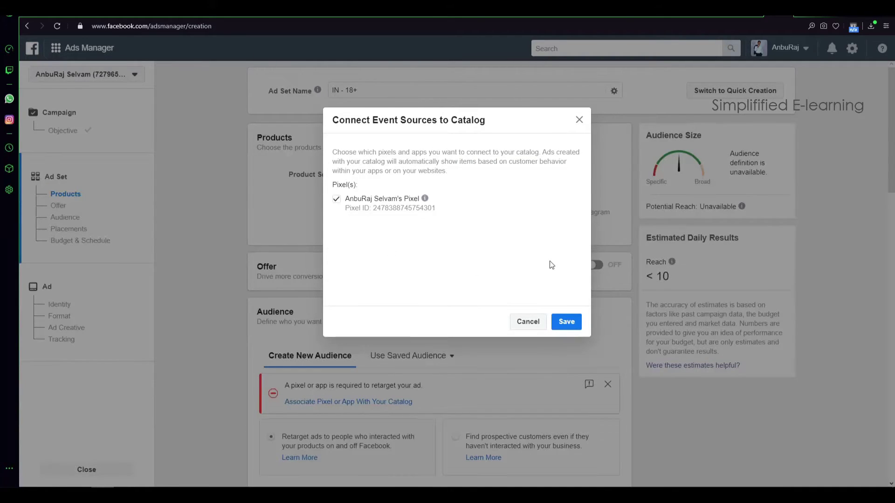
click(576, 324)
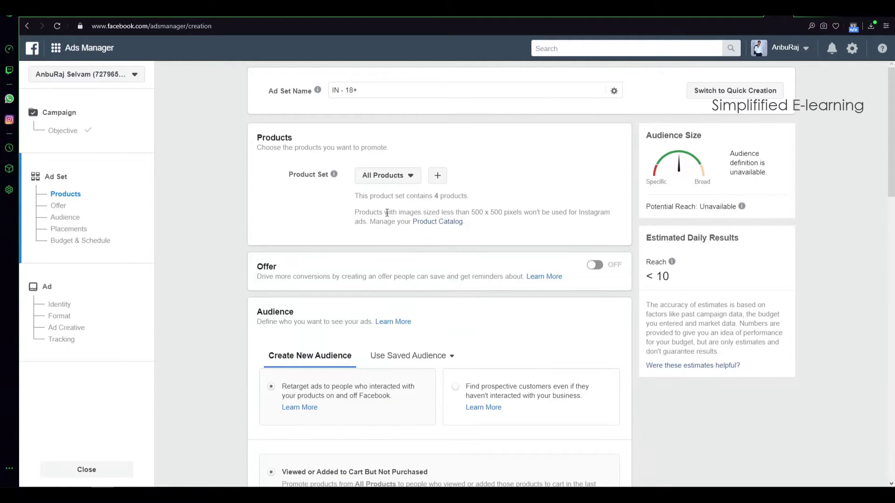
Step: Name the ad set detal and choose All Products as the product set to promote
click(347, 92)
key(ctrl+a)
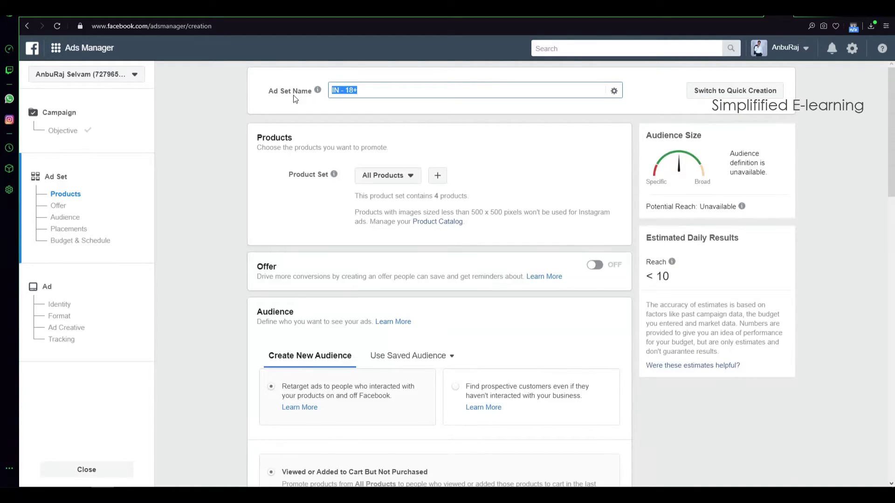
text(detal)
click(391, 178)
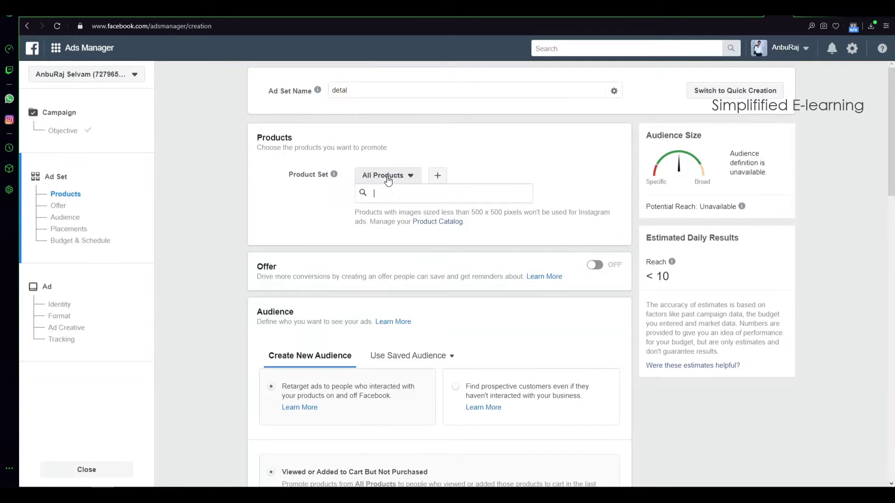
mouse_move(394, 218)
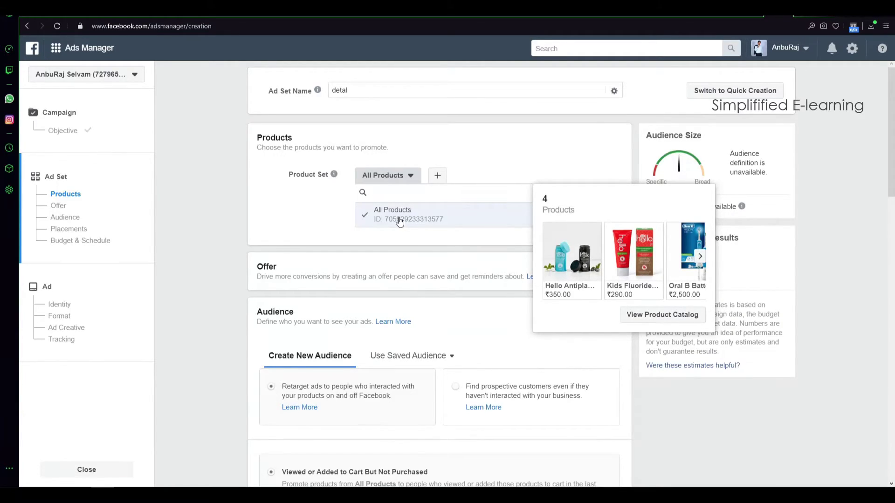
click(399, 219)
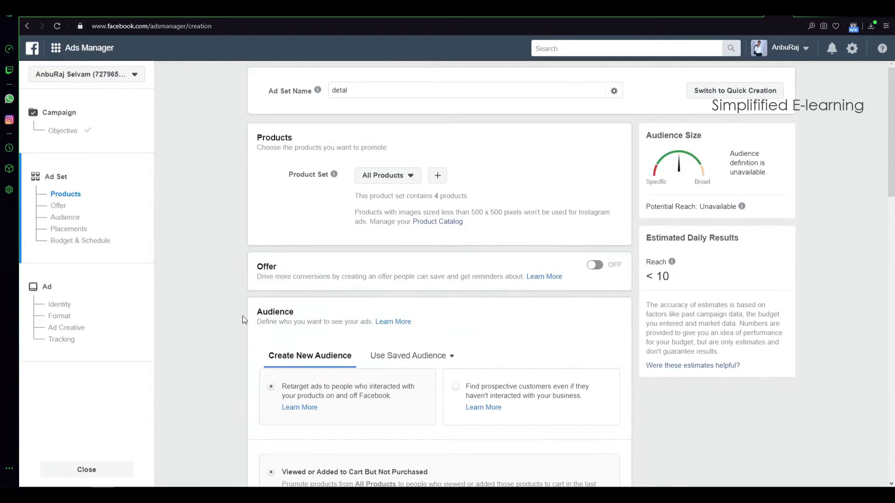
Step: Set the ad set's audience to prospective customers who haven't interacted with the business and review its location and targeting options
scroll(559, 240, down, 1)
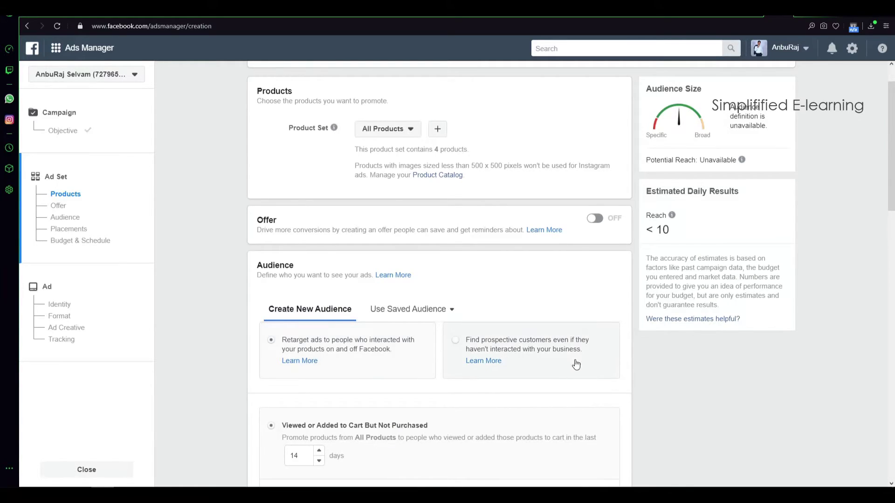
click(459, 341)
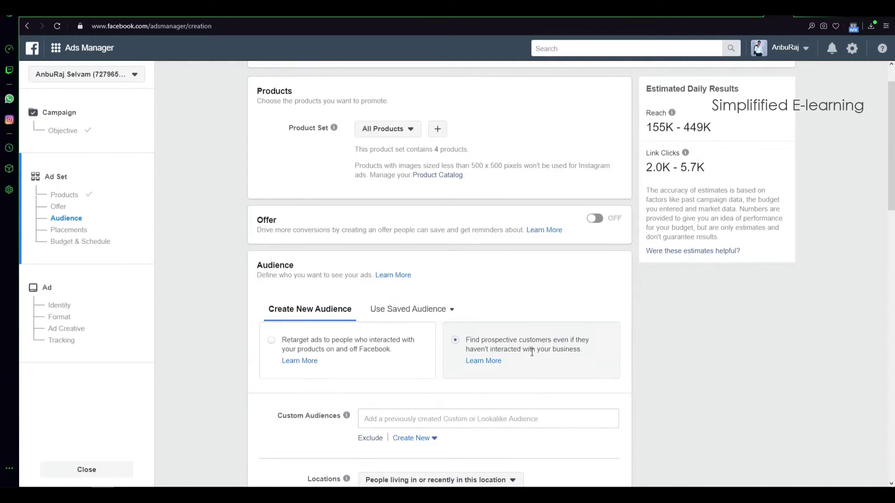
scroll(538, 360, down, 4)
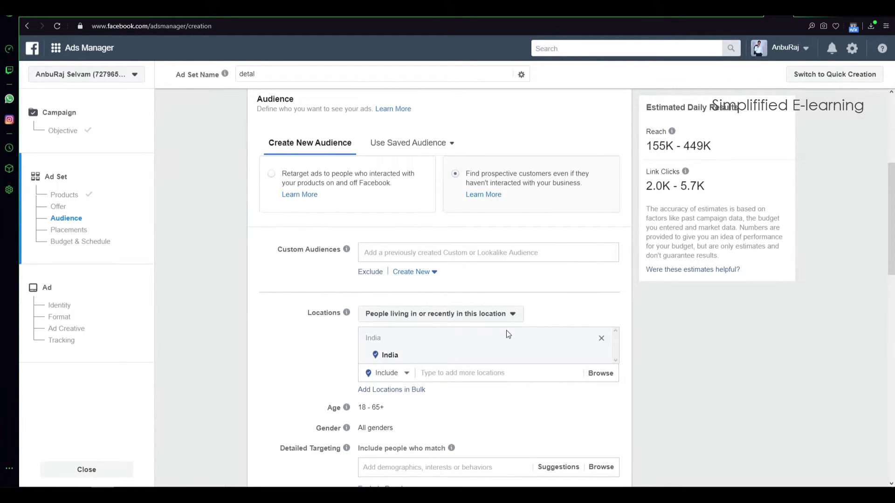
scroll(501, 334, down, 2)
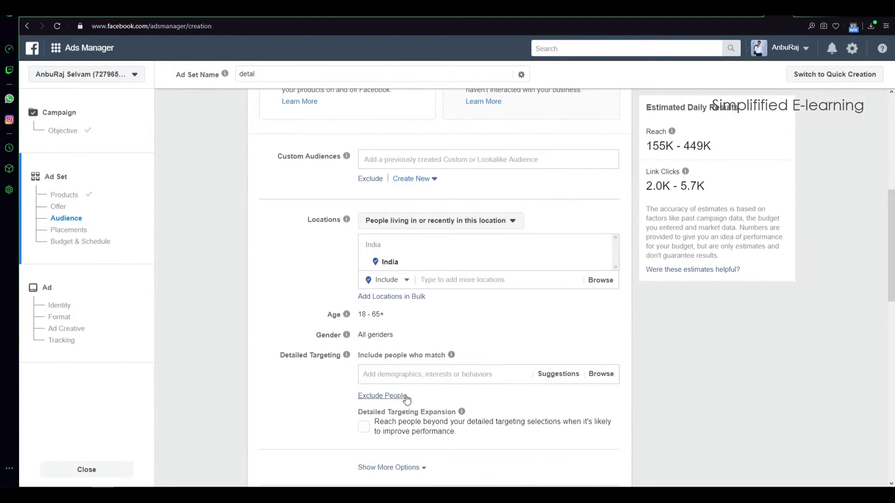
Step: Look through the platforms and placements offered by Manual Placements and return the ad set to Automatic Placements
scroll(406, 396, down, 9)
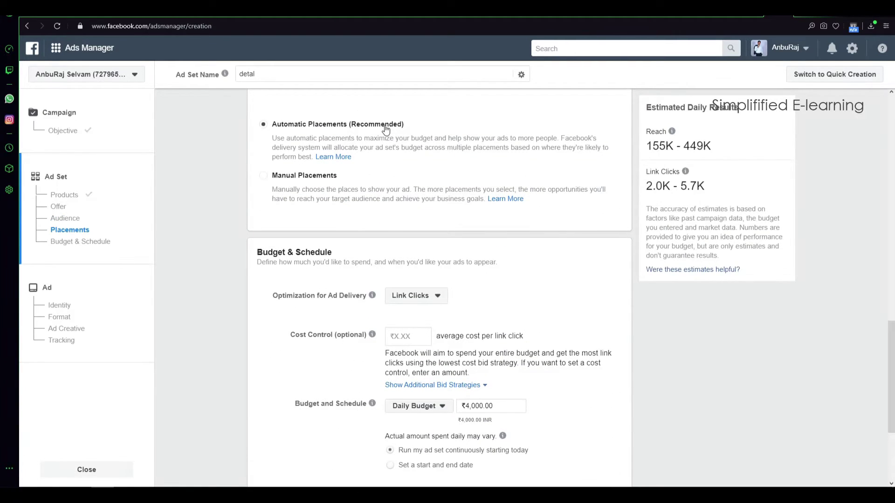
click(267, 177)
scroll(473, 282, down, 3)
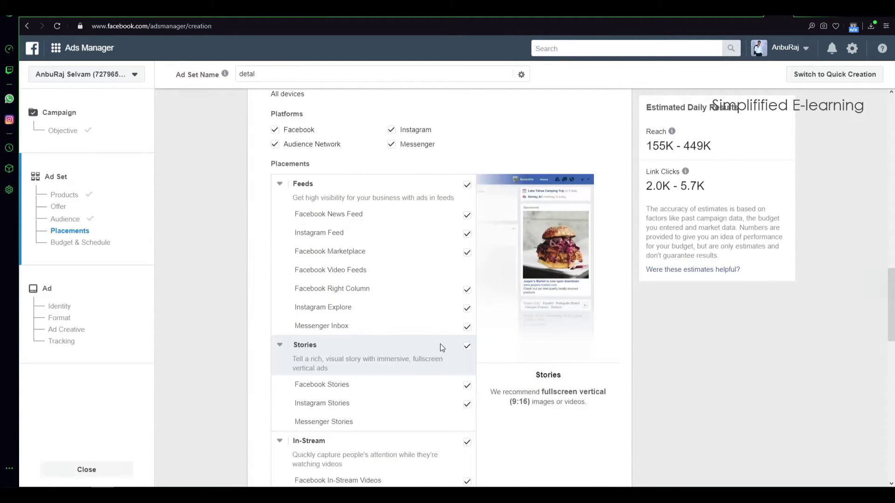
scroll(352, 320, up, 5)
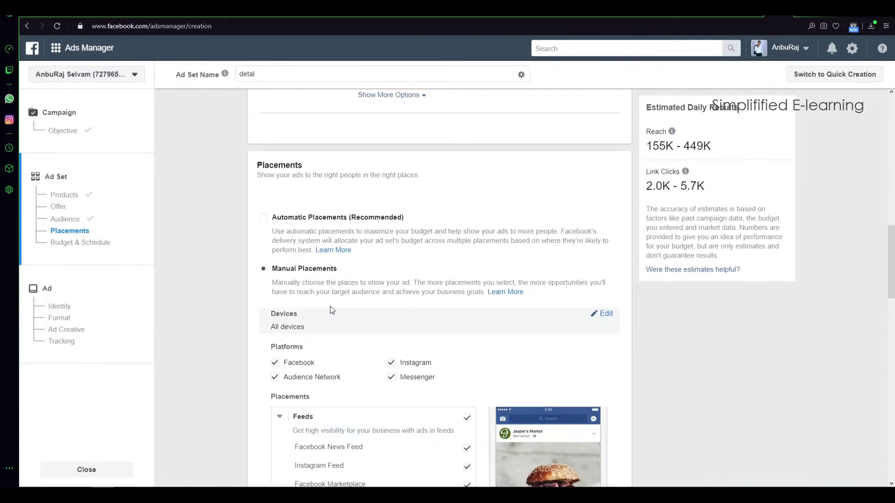
click(264, 218)
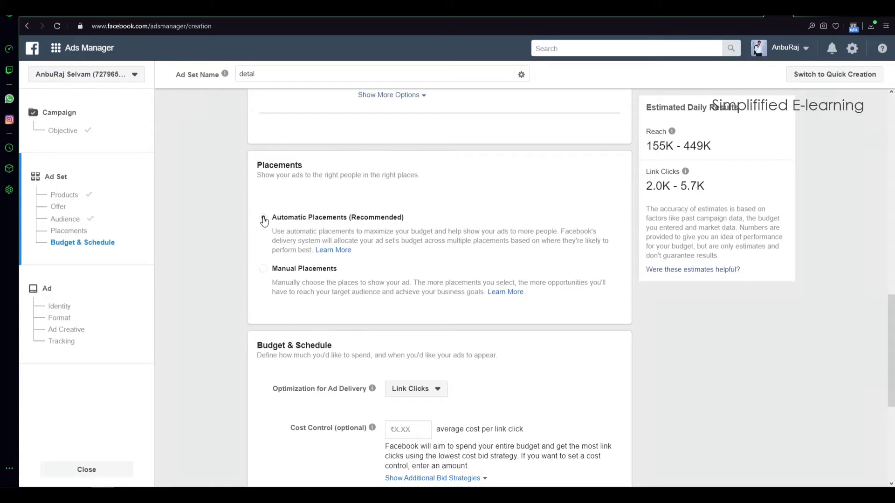
Step: Choose Link Clicks as the ad set's optimization for ad delivery
scroll(239, 225, down, 4)
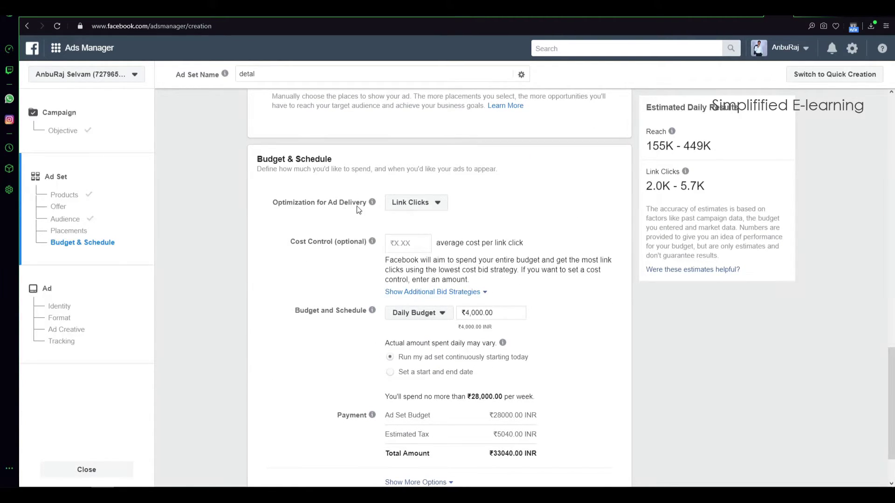
click(423, 208)
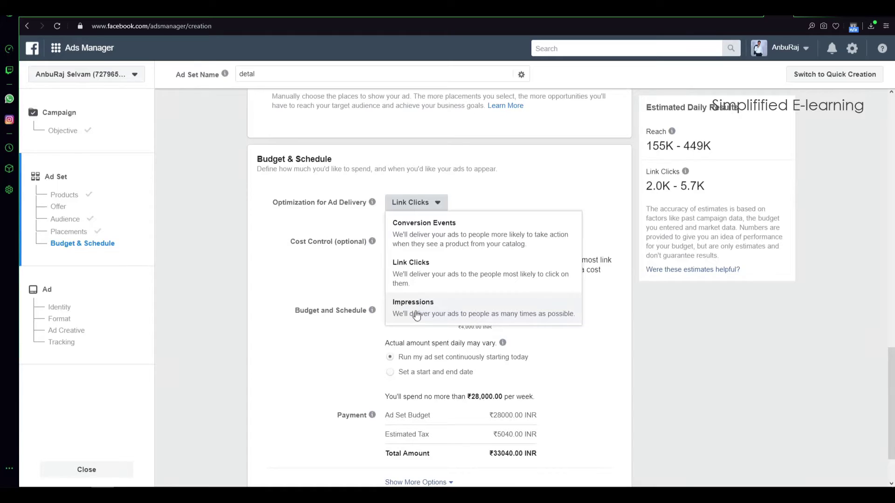
click(410, 281)
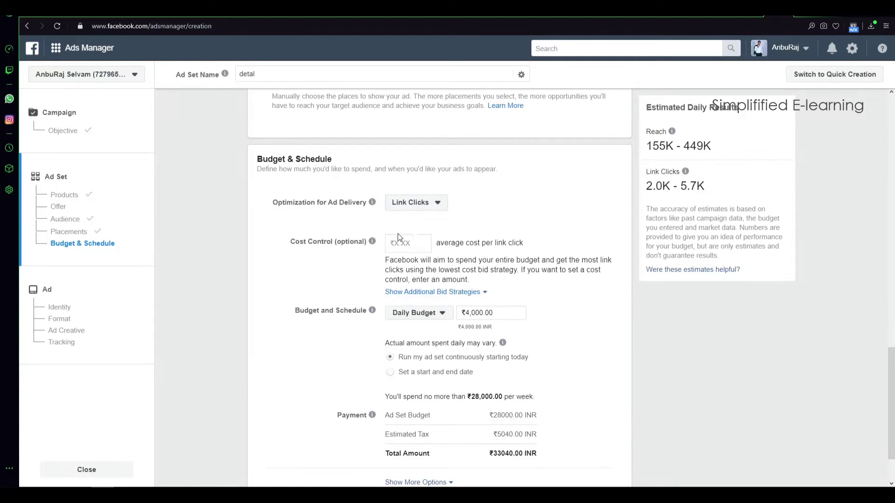
Step: Schedule the ad set with a start and end date and switch its budget type to Lifetime Budget
click(389, 371)
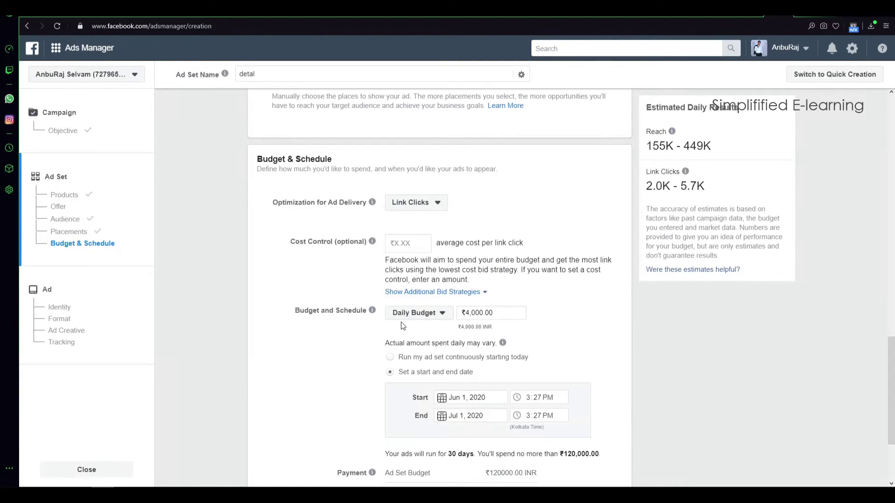
click(441, 317)
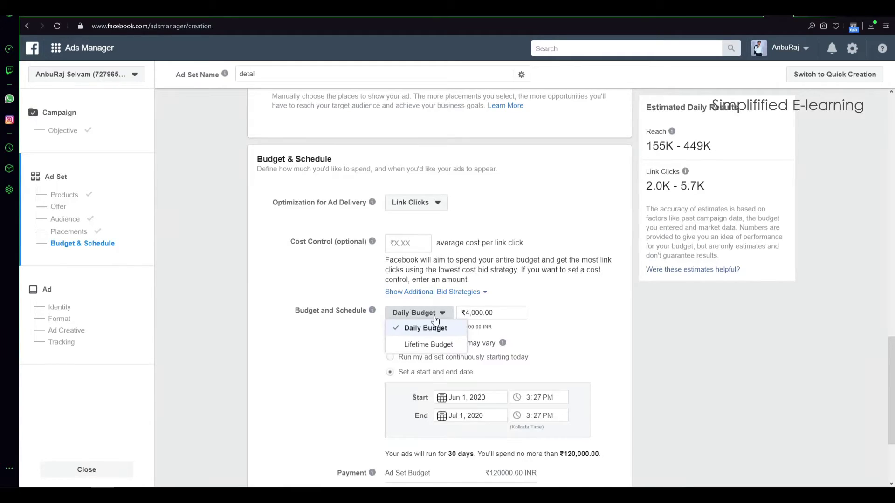
click(425, 344)
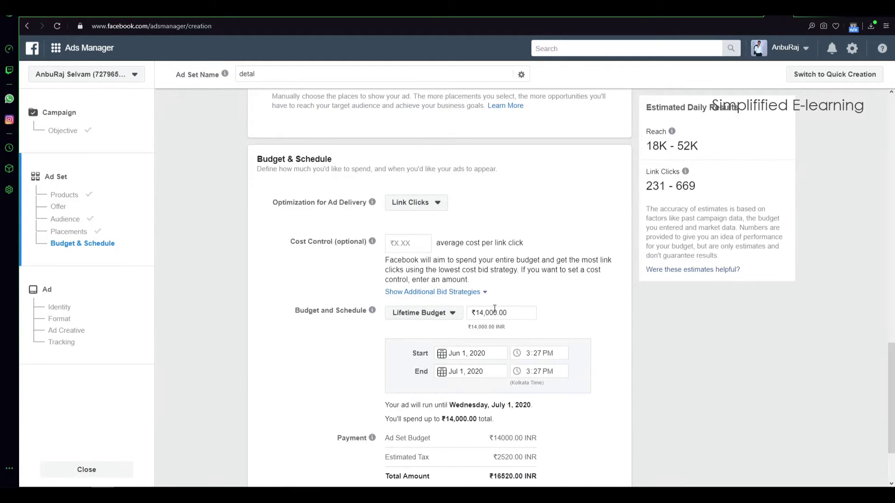
drag(530, 313, 470, 313)
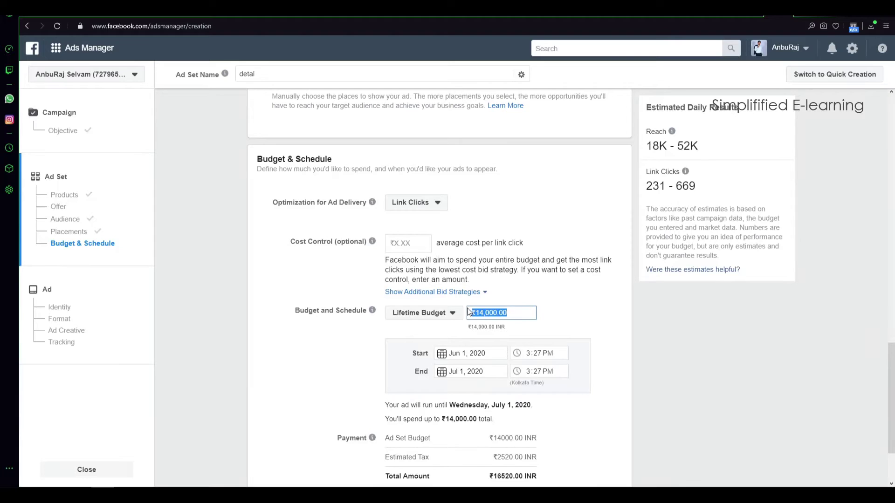
click(570, 327)
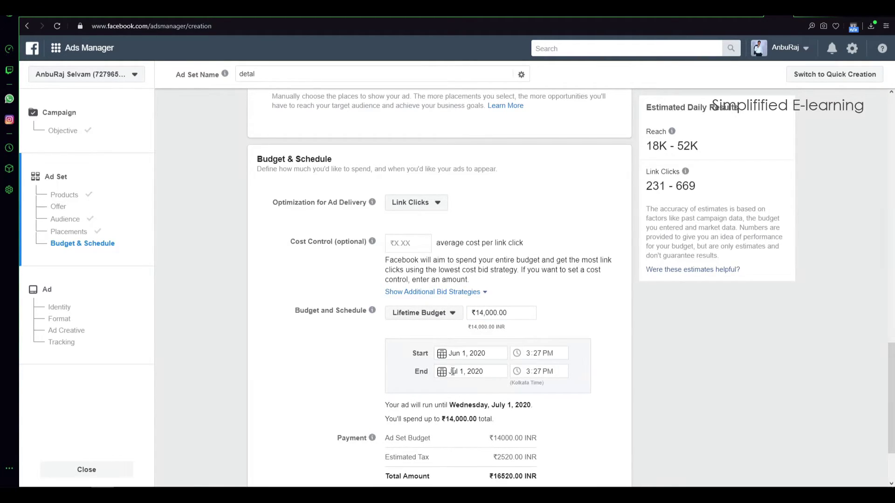
Step: Set the ad set's end date to Jul 10, 2020 and continue to the ad setup
click(483, 372)
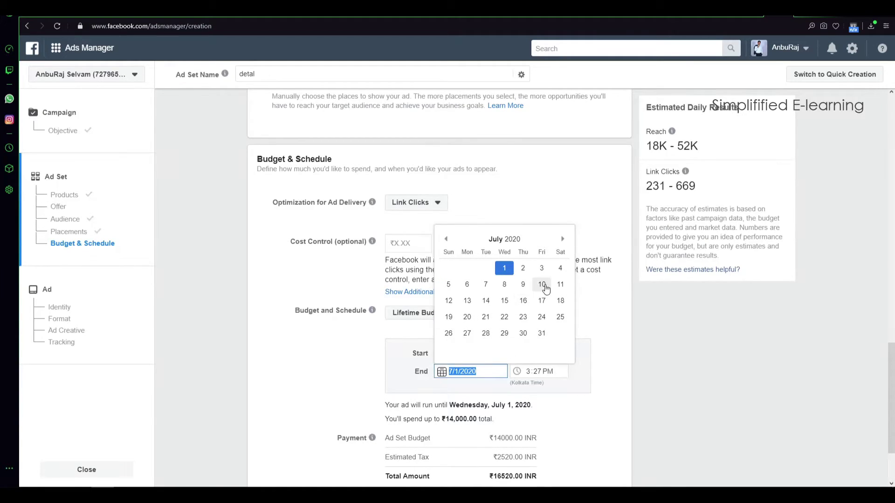
text(7/10/2020)
click(549, 381)
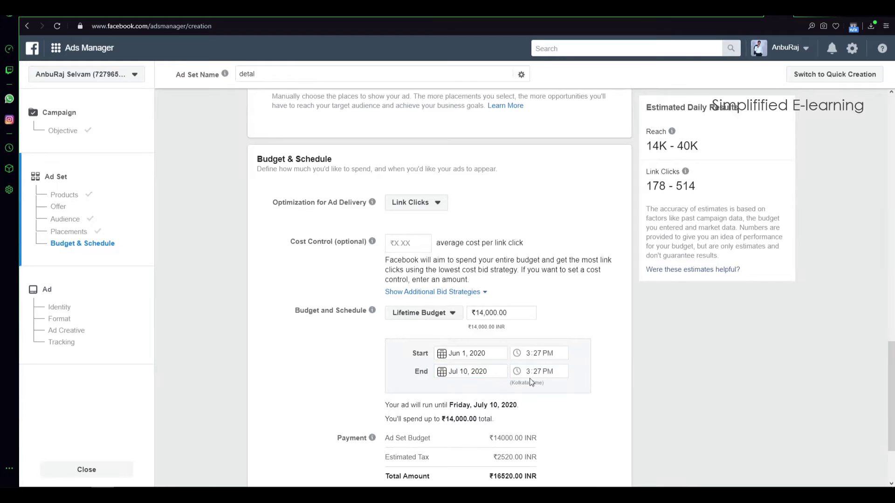
scroll(513, 377, down, 2)
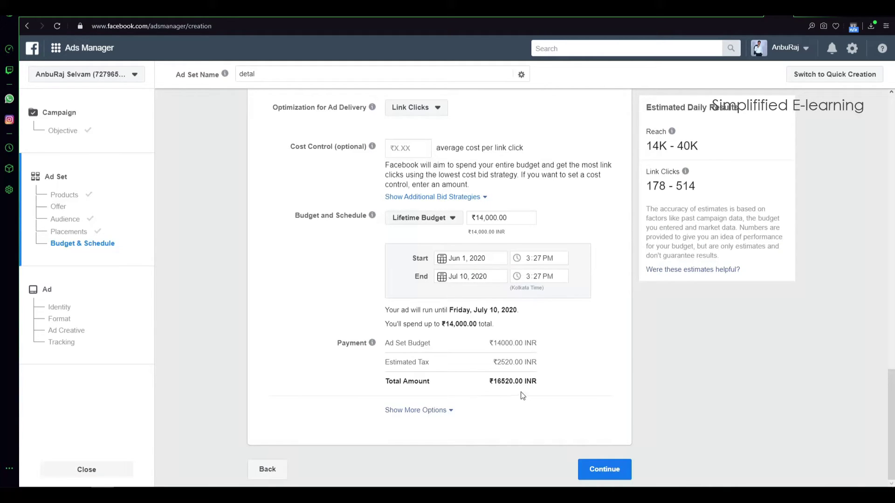
click(604, 470)
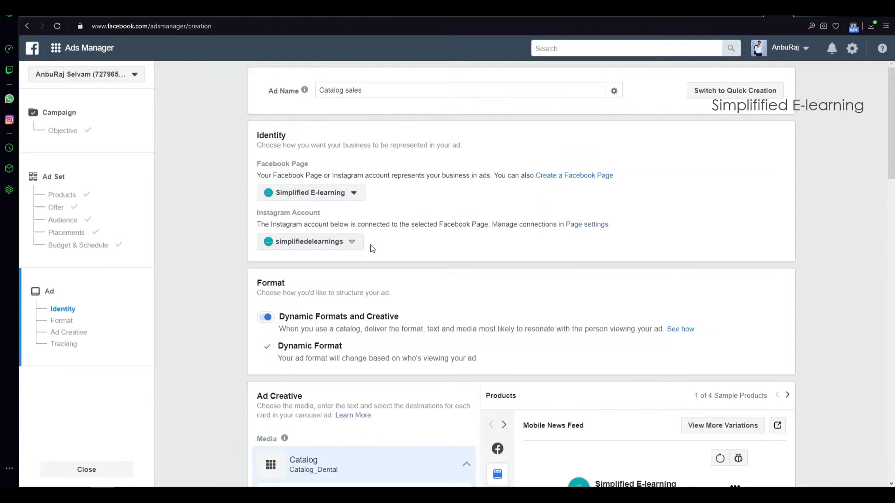
Step: Turn off Dynamic Formats and Creative to view the other ad formats, and turn it back on
scroll(371, 248, down, 2)
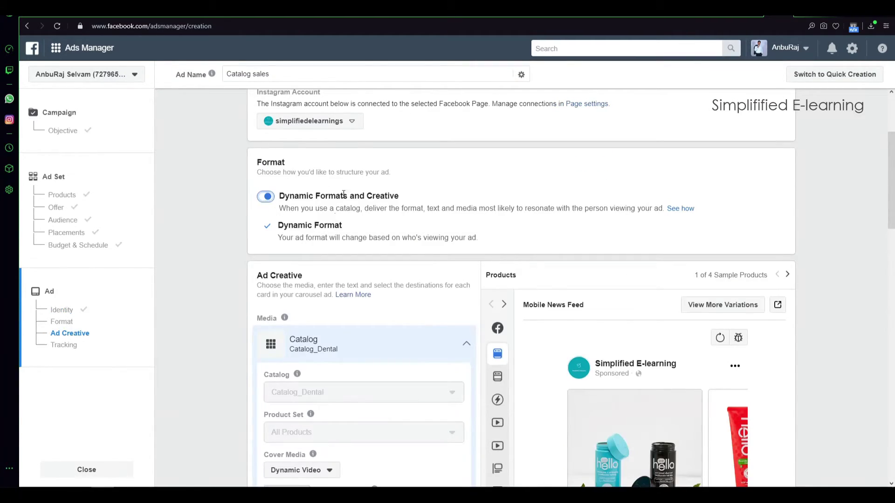
click(268, 198)
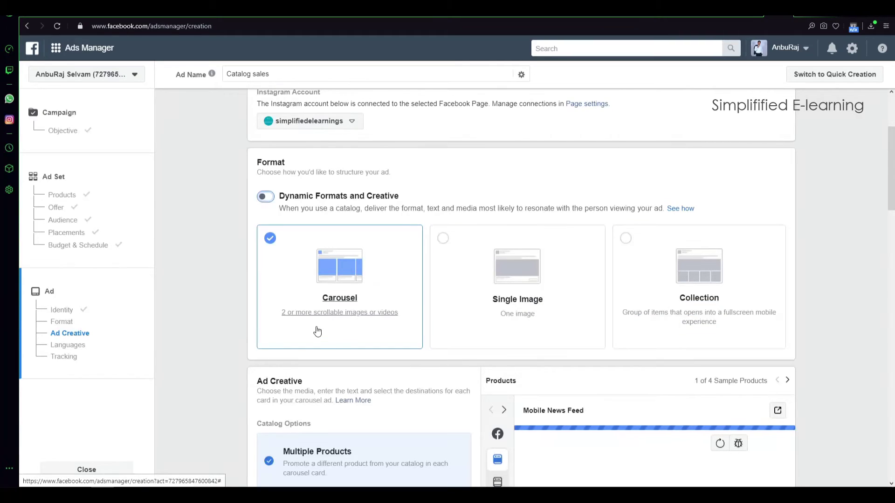
click(265, 197)
Step: Change the catalog's cover media to Image and use Designs-16.jpg from the account images
scroll(345, 356, down, 3)
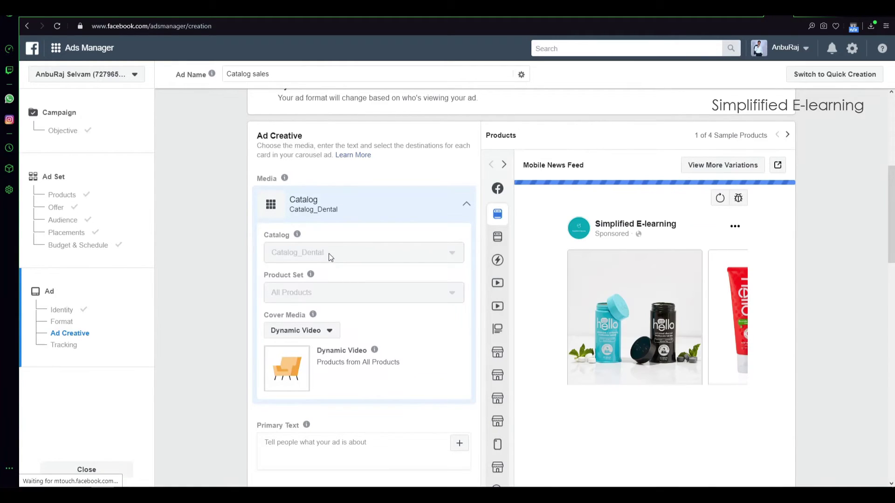
mouse_move(359, 257)
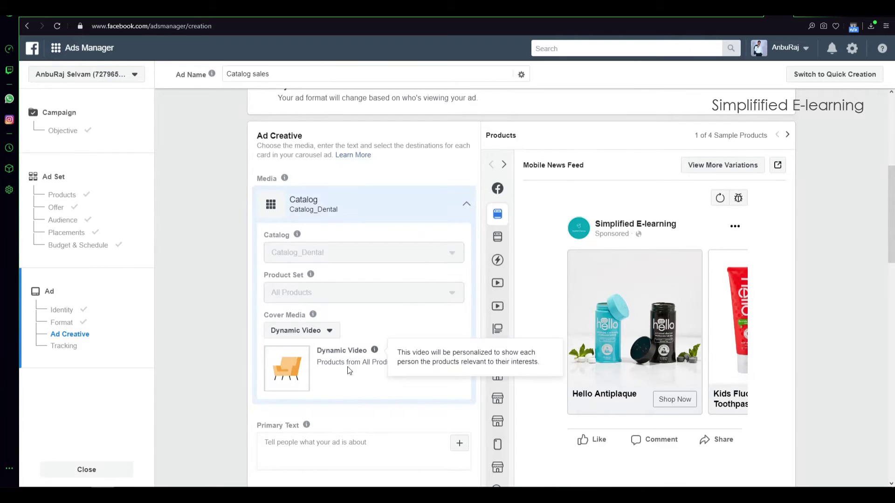
click(325, 337)
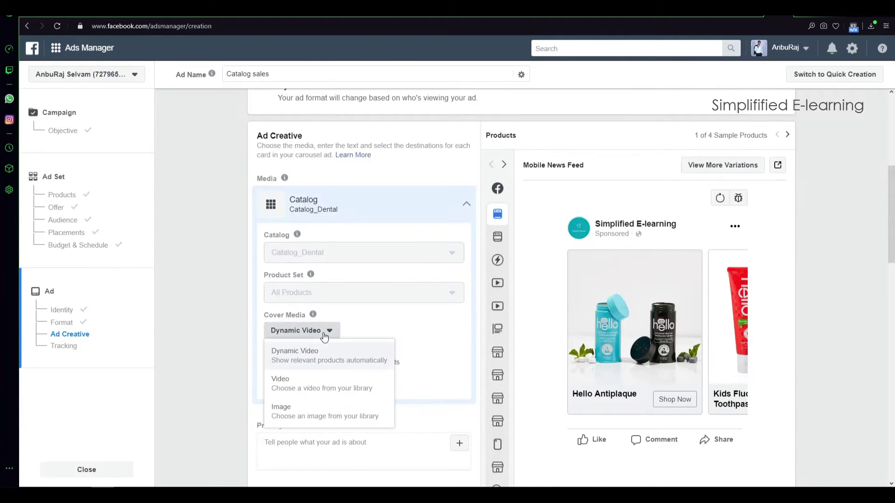
click(288, 412)
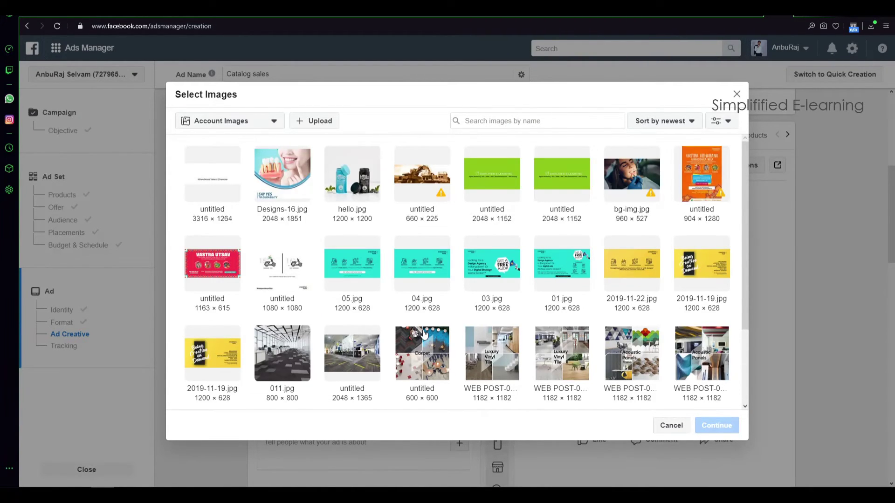
click(294, 182)
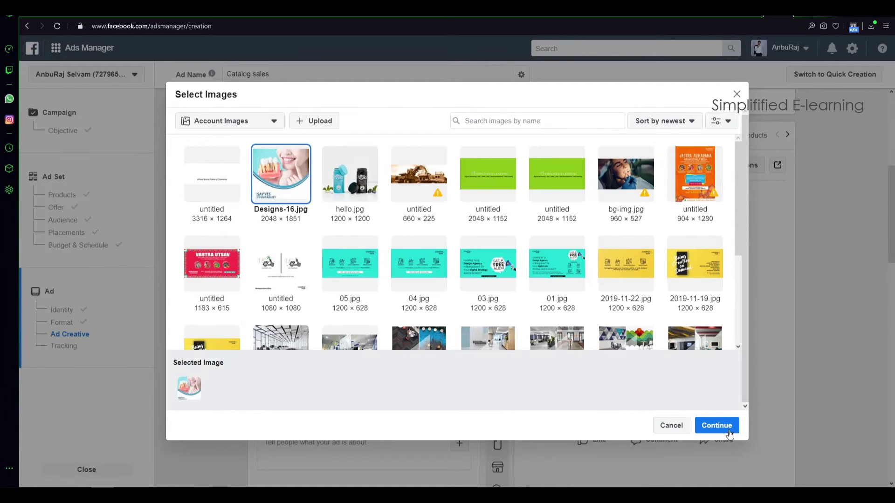
click(729, 432)
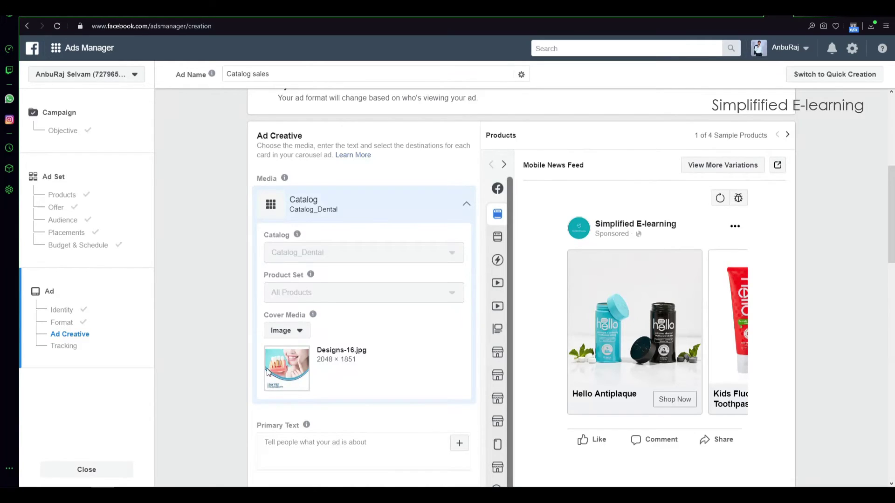
Step: Copy the Listerine Mouthwash description paragraph from the Word document into the ad's Primary Text in Ads Manager
scroll(334, 388, down, 3)
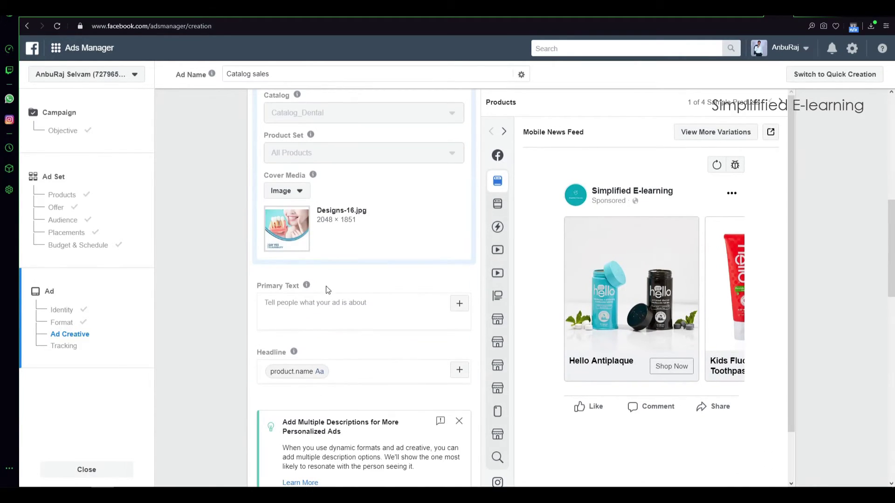
click(278, 319)
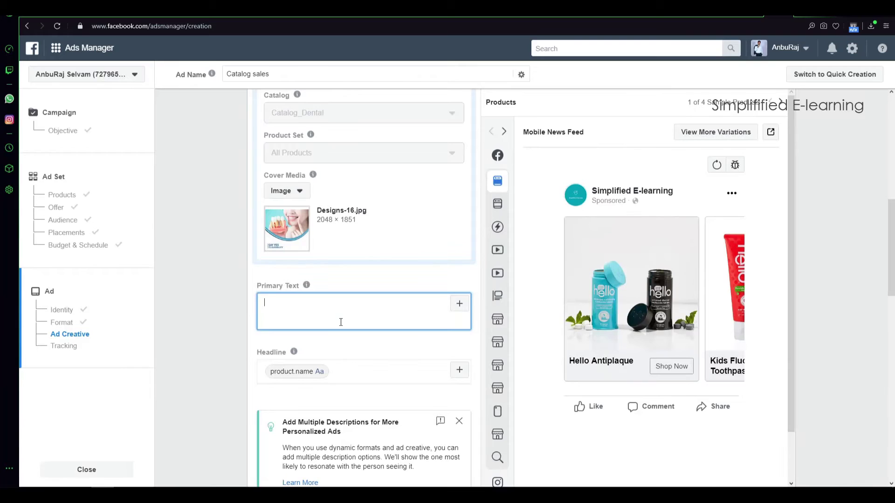
mouse_move(241, 487)
click(263, 461)
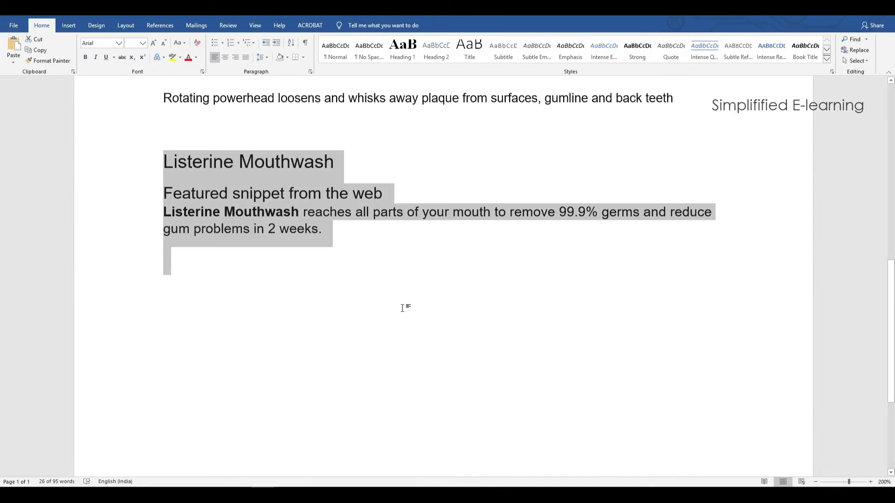
scroll(402, 308, up, 3)
click(322, 368)
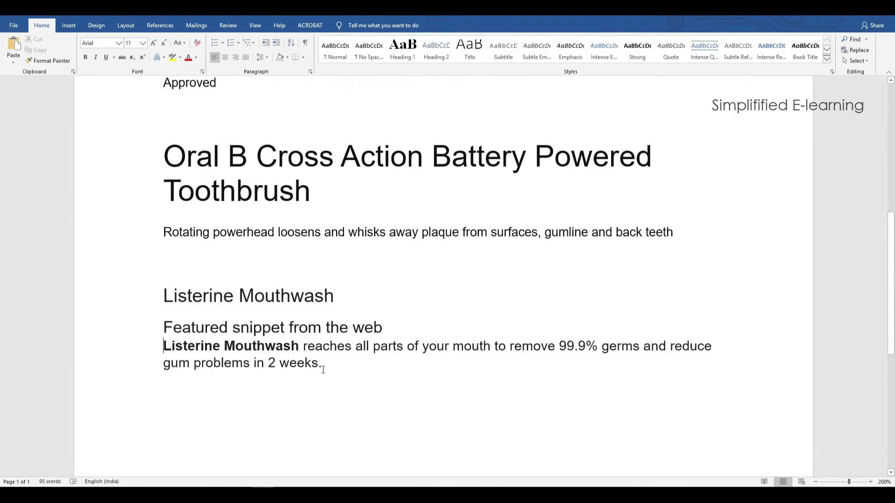
triple_click(322, 369)
key(ctrl+c)
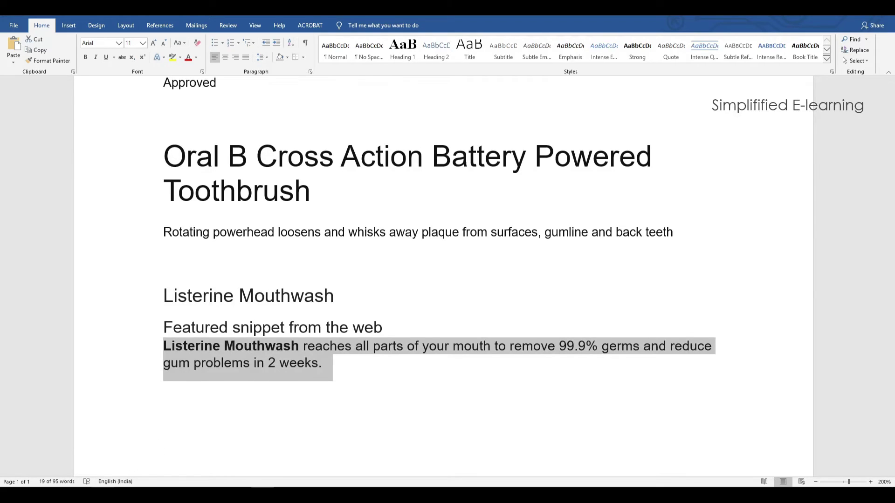
key(alt+Tab)
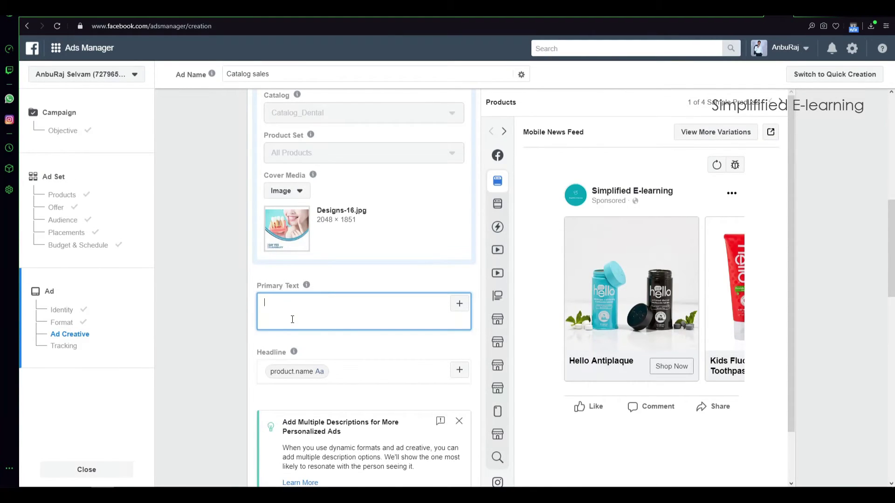
key(ctrl+v)
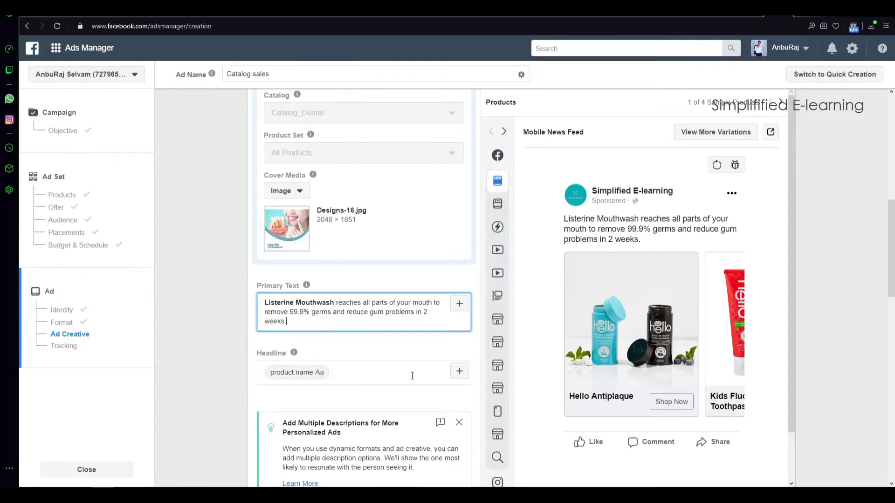
Step: Paste the copied Listerine Mouthwash text into the ad's Description, keeping product.name as the headline
click(342, 375)
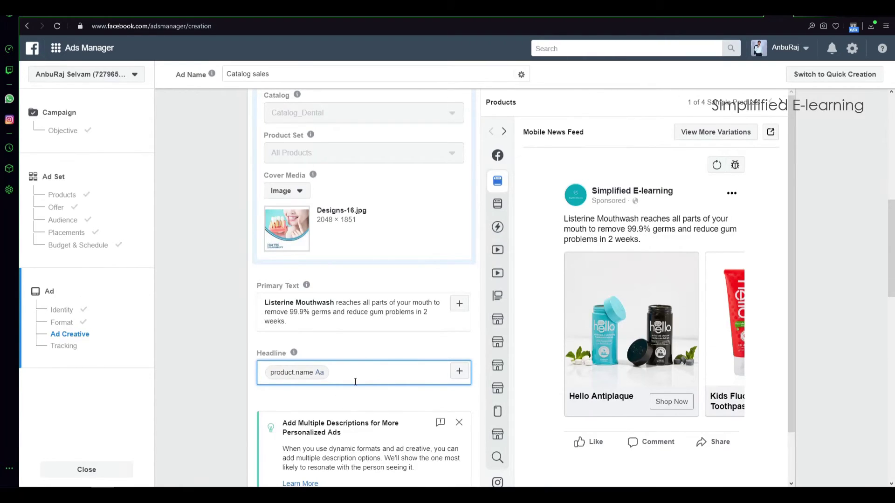
scroll(354, 379, down, 2)
scroll(363, 376, down, 1)
click(316, 388)
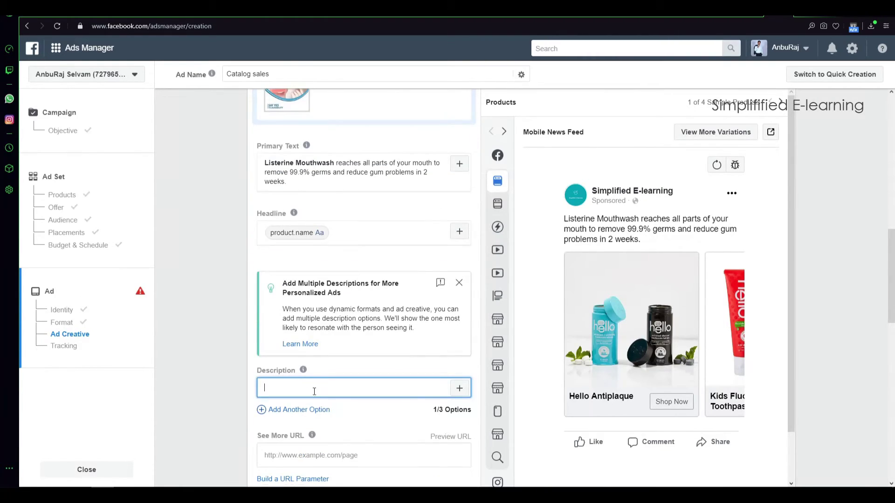
key(ctrl+v)
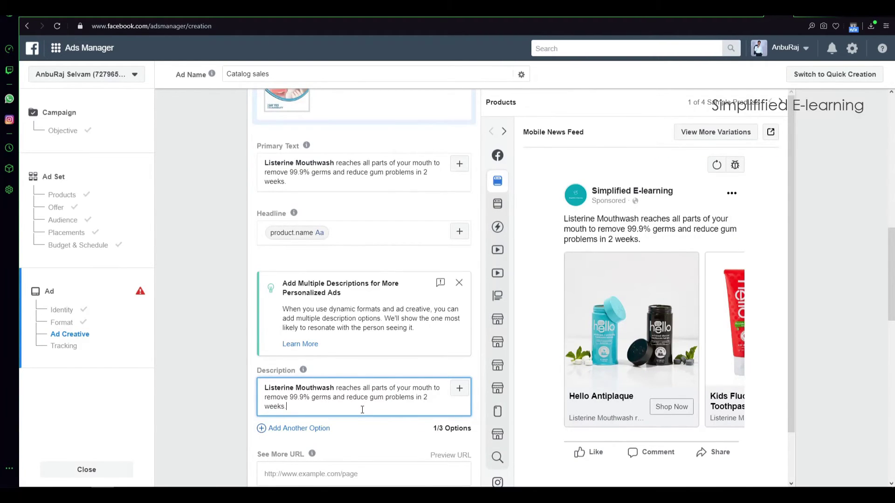
scroll(261, 373, down, 2)
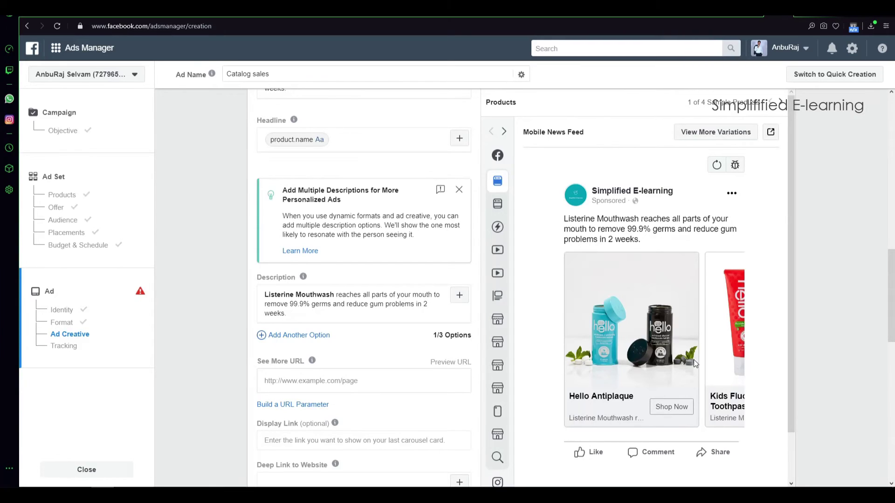
click(328, 379)
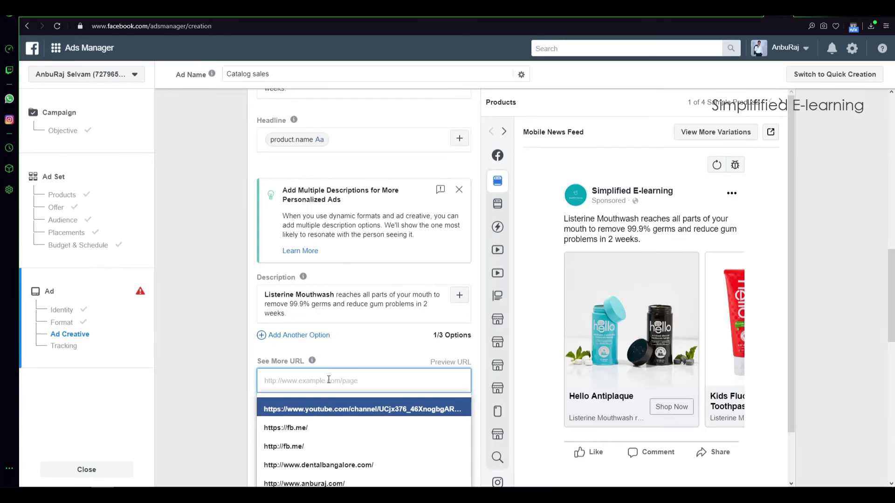
key(Down)
key(Down)
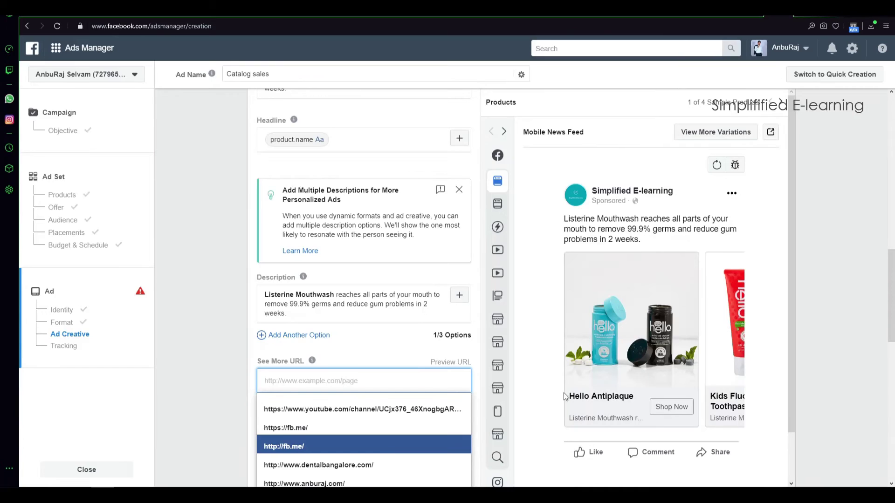
text(www)
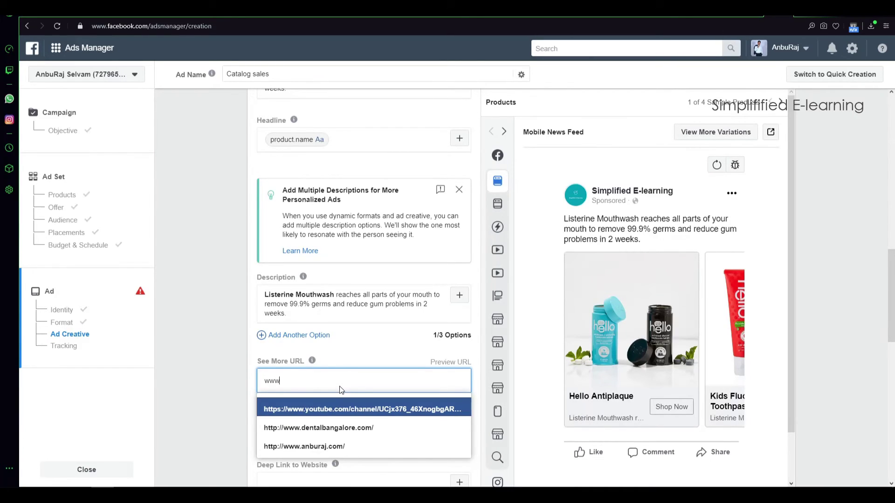
click(326, 427)
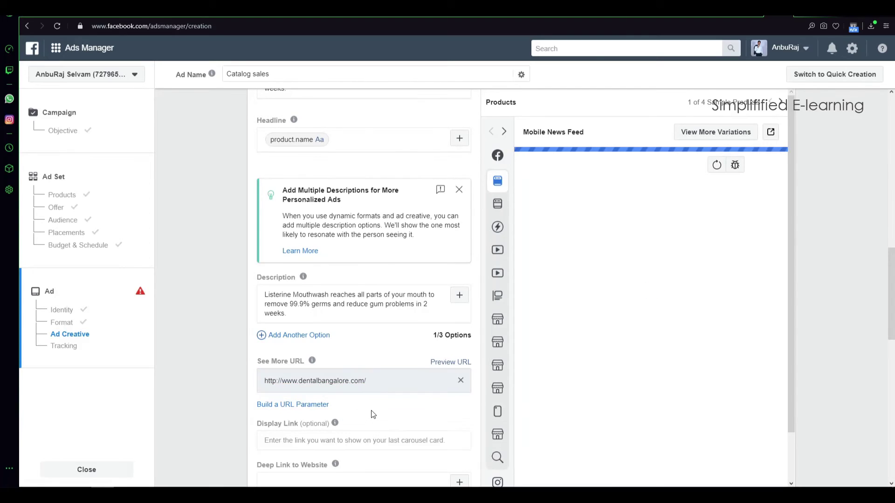
Step: Keep the deep link destination as Open deep link in mobile app, fallback to web URL, and the call to action as Shop Now
scroll(317, 424, down, 3)
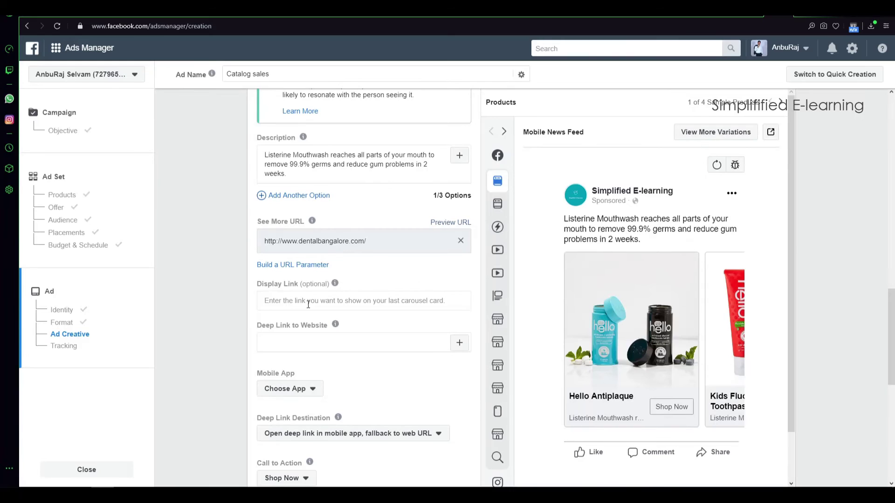
scroll(300, 321, down, 1)
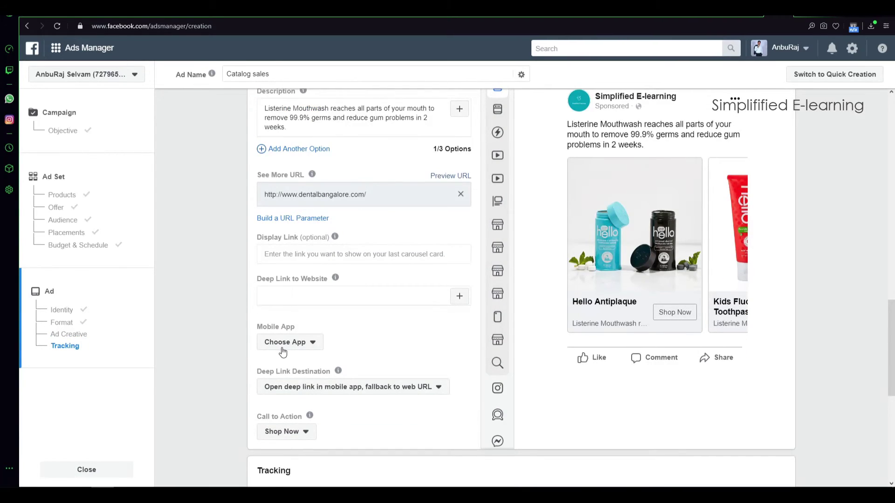
click(358, 387)
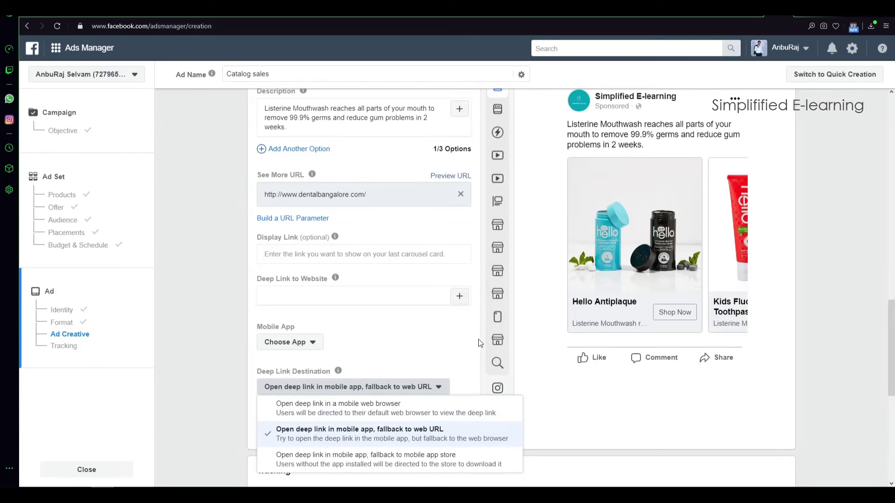
click(353, 443)
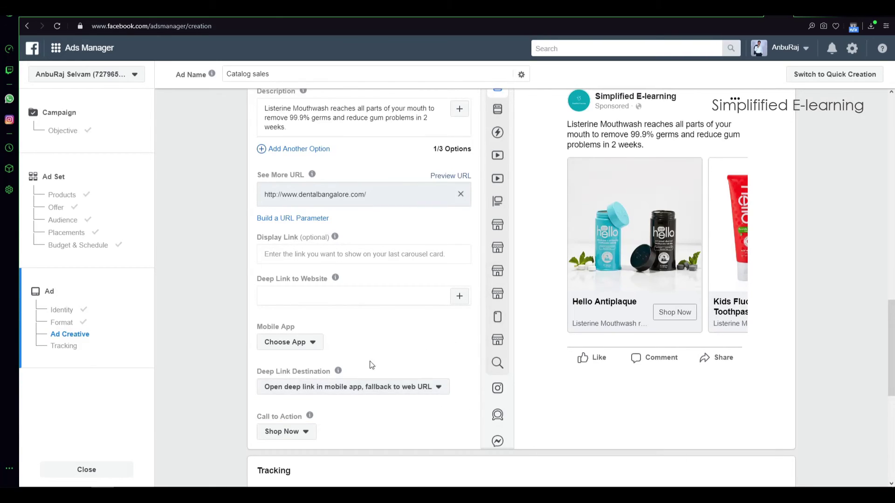
click(282, 432)
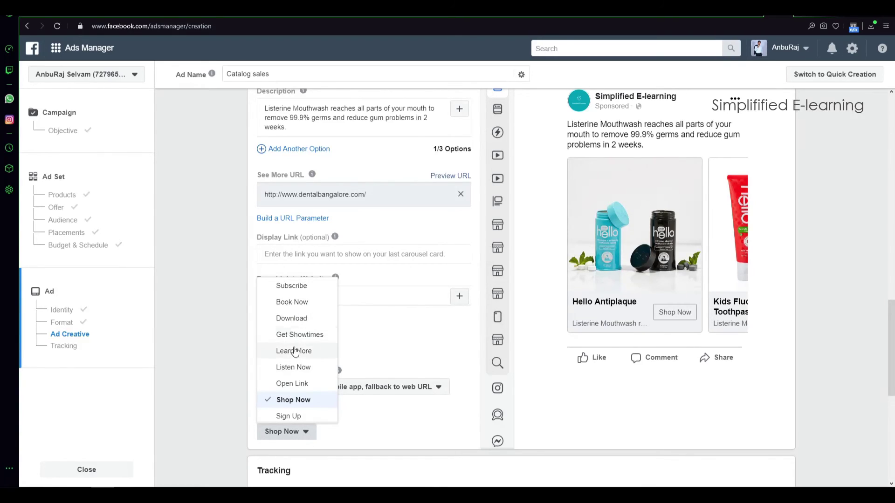
click(298, 405)
Step: Turn off Facebook Pixel conversion tracking for the ad
scroll(301, 408, down, 3)
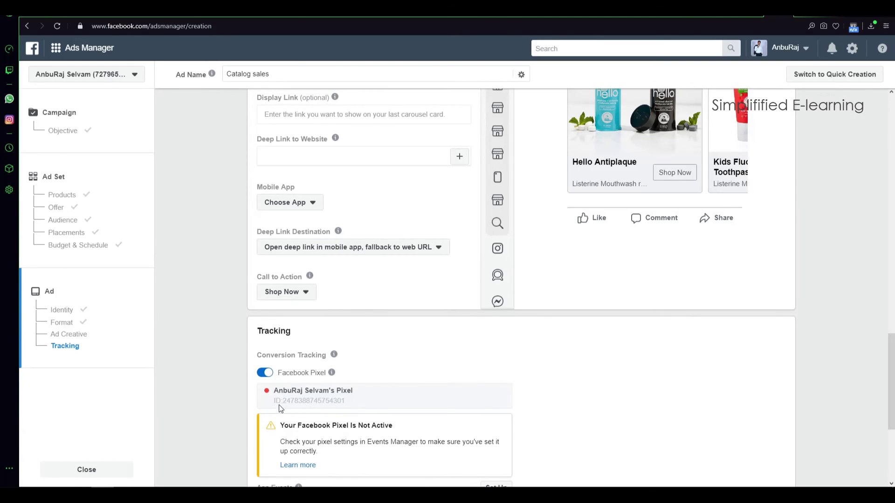
click(265, 375)
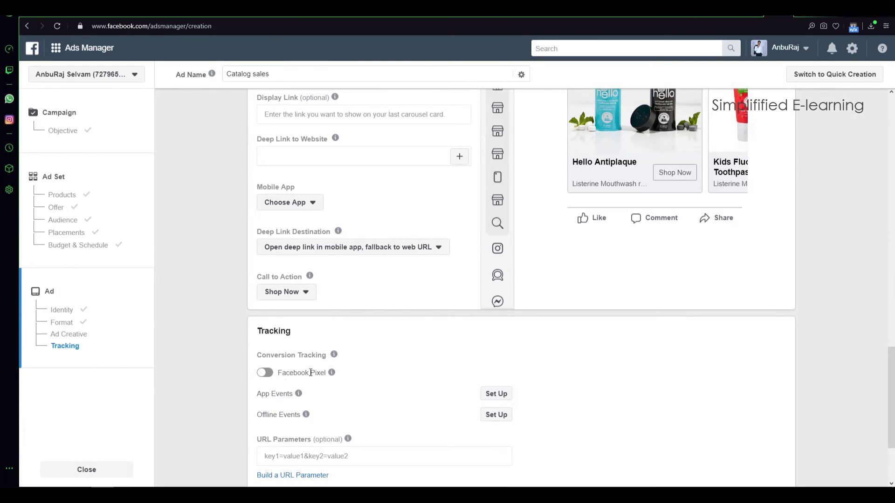
scroll(266, 379, down, 2)
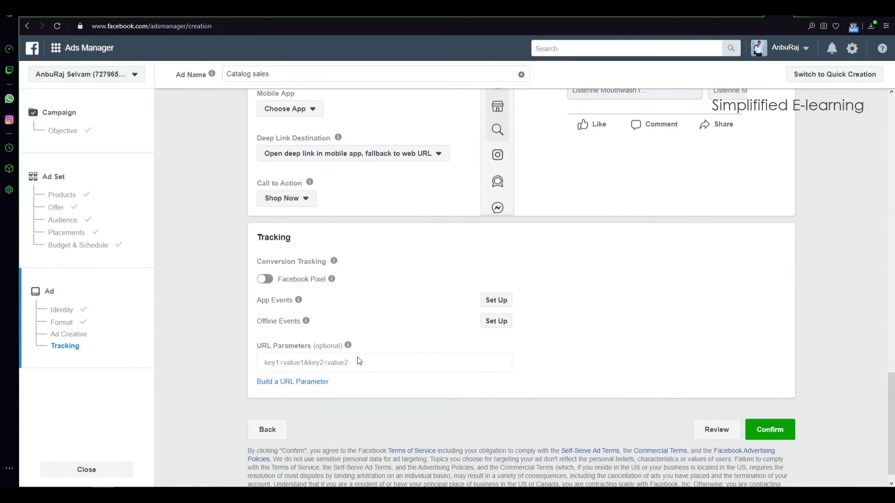
scroll(359, 361, down, 1)
Step: Preview the ad in the Desktop News Feed placement and go through its product carousel to the Listerine Mouthwash card
scroll(512, 302, up, 7)
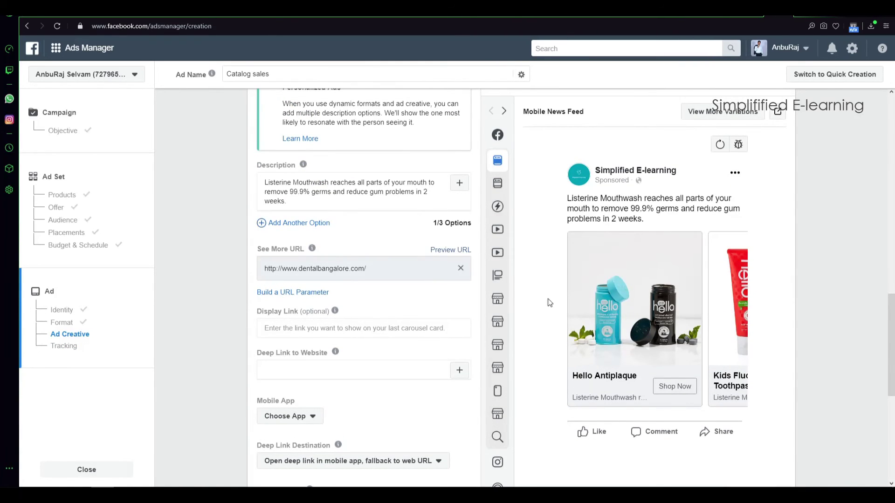
scroll(704, 339, down, 2)
scroll(703, 338, up, 3)
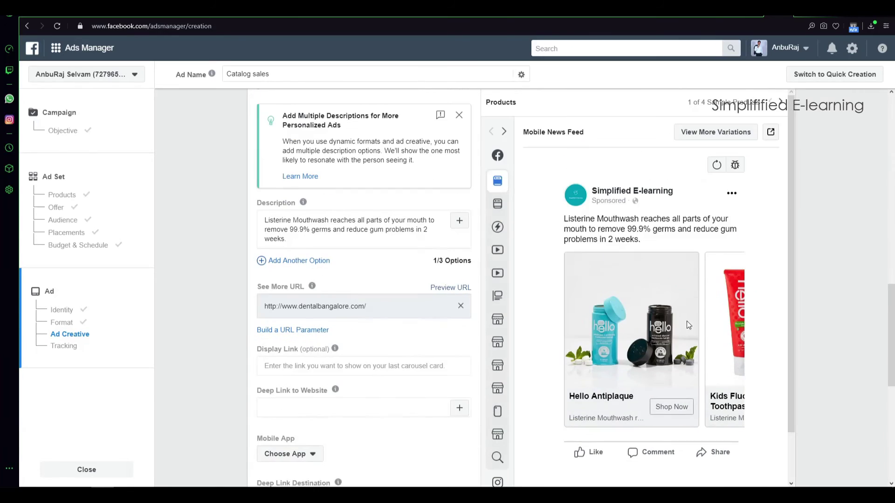
mouse_move(502, 158)
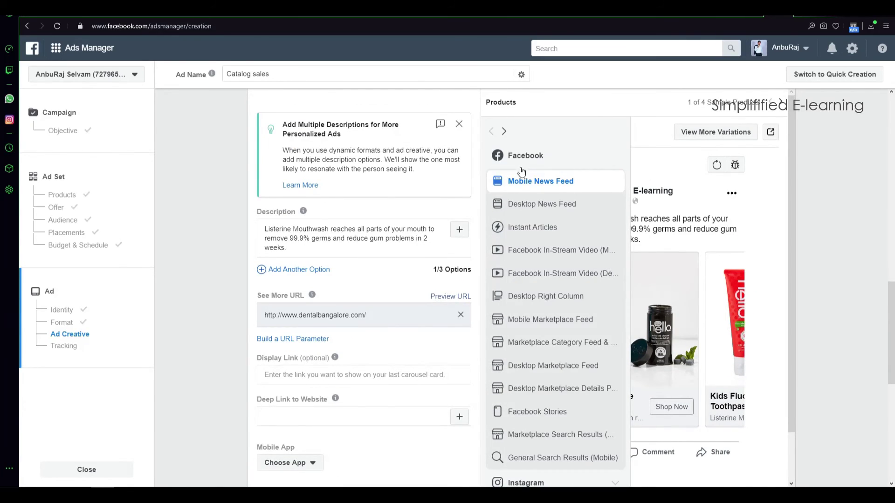
click(534, 204)
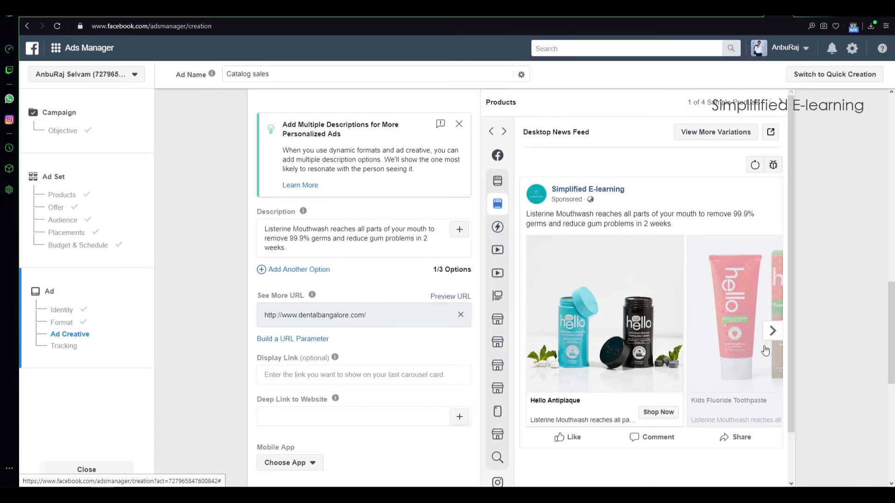
click(772, 333)
click(772, 333)
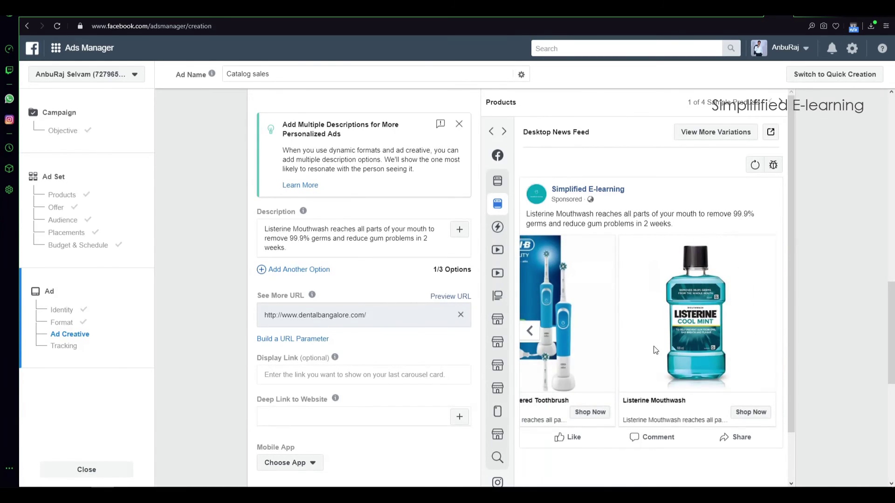
mouse_move(498, 259)
Step: Confirm the finished ad to publish the Catalog sales campaign
scroll(672, 389, down, 8)
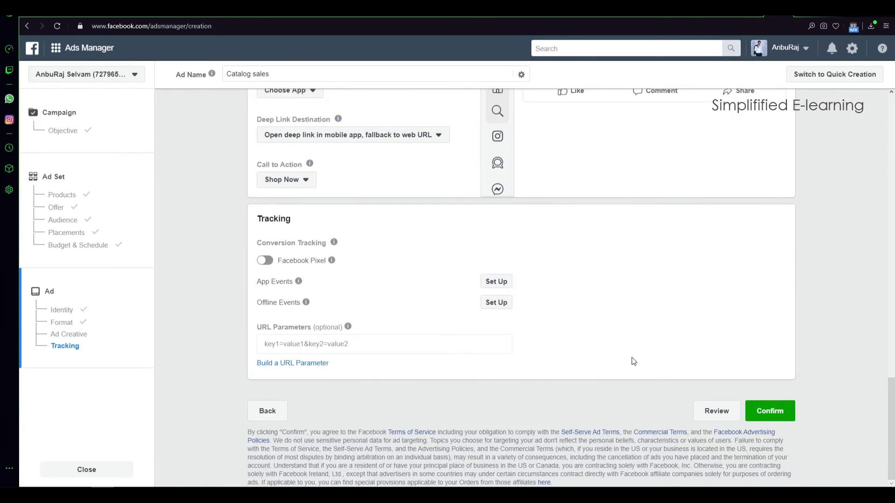
scroll(601, 373, up, 3)
scroll(716, 457, down, 3)
click(768, 411)
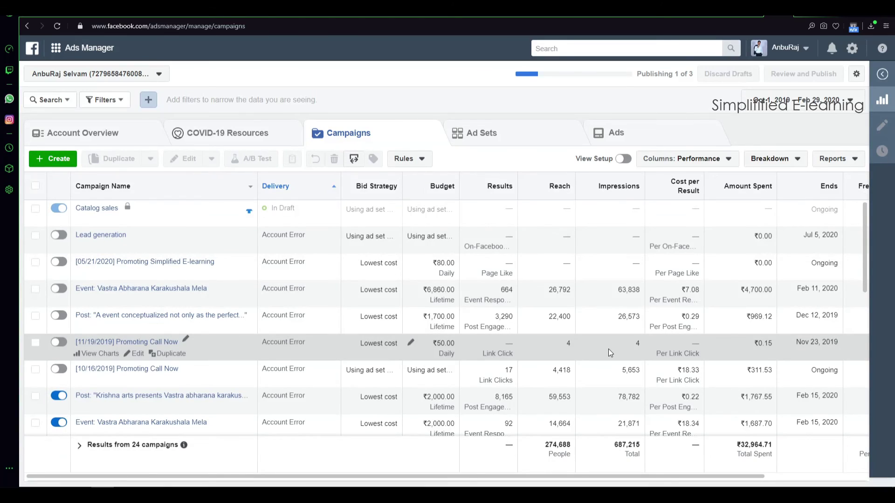
Step: Check the publishing details of the Catalog sales campaign and close the confirmation
mouse_move(89, 207)
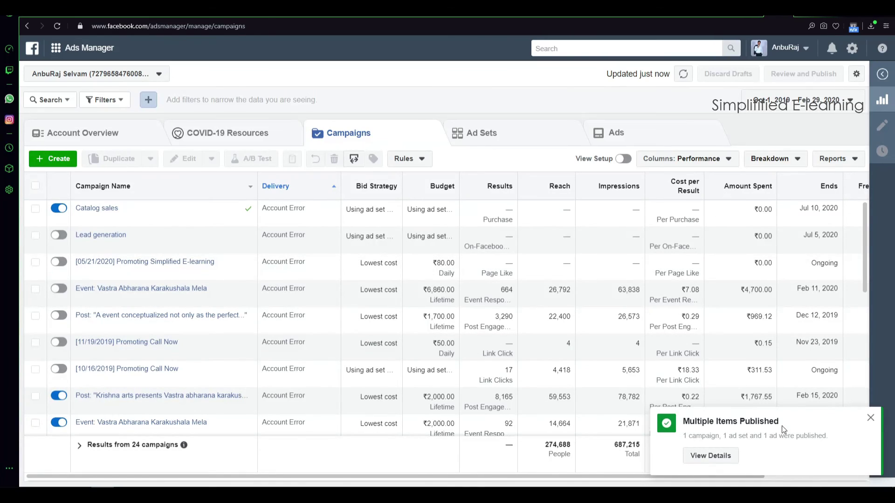
click(717, 455)
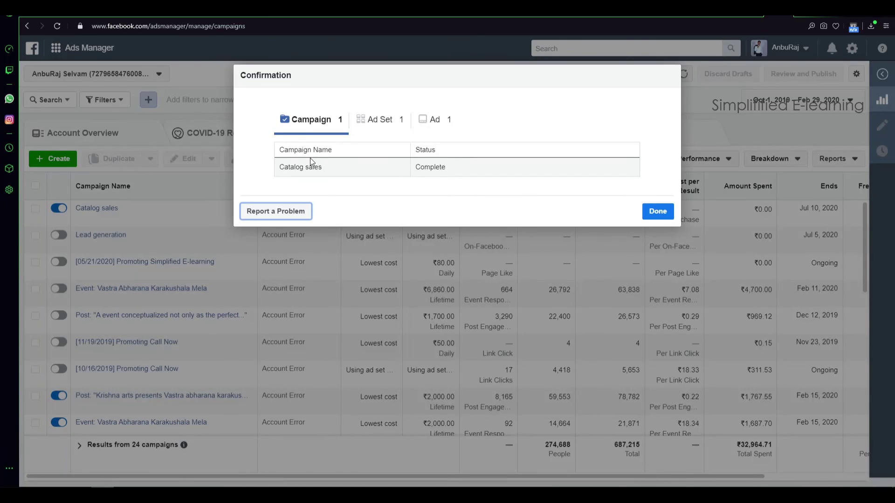
click(656, 212)
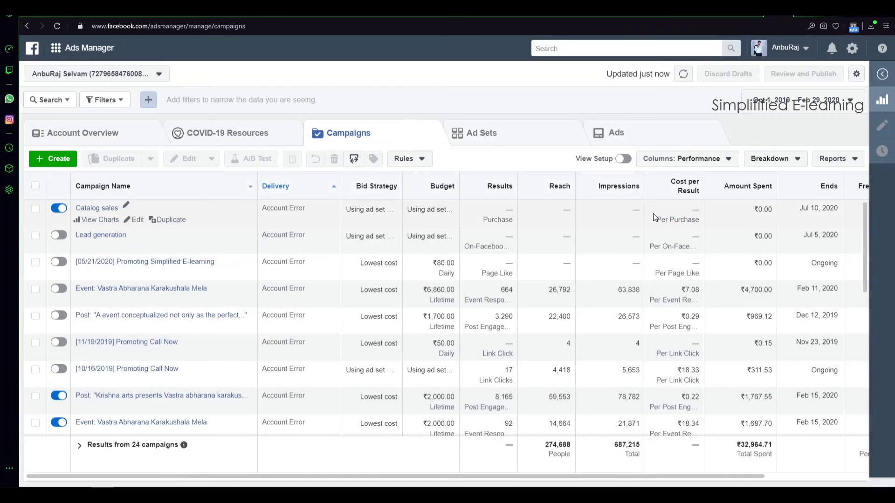